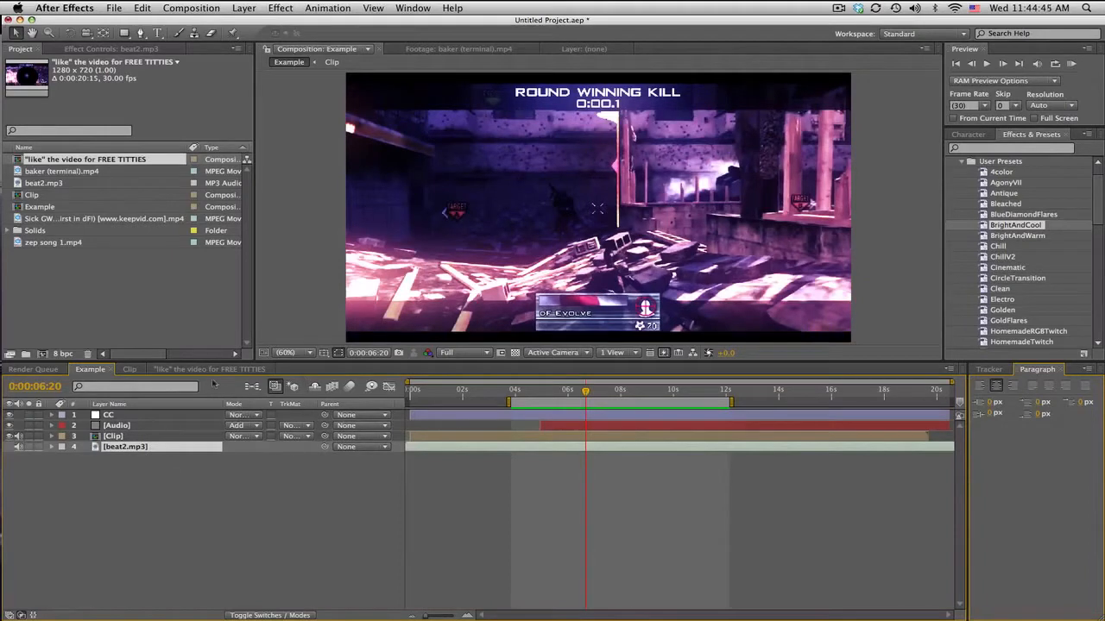
Step: Open the "like" the video composition, scrub through the slow-motion clip, and compare the picture with the CC layer shown and hidden
click(210, 371)
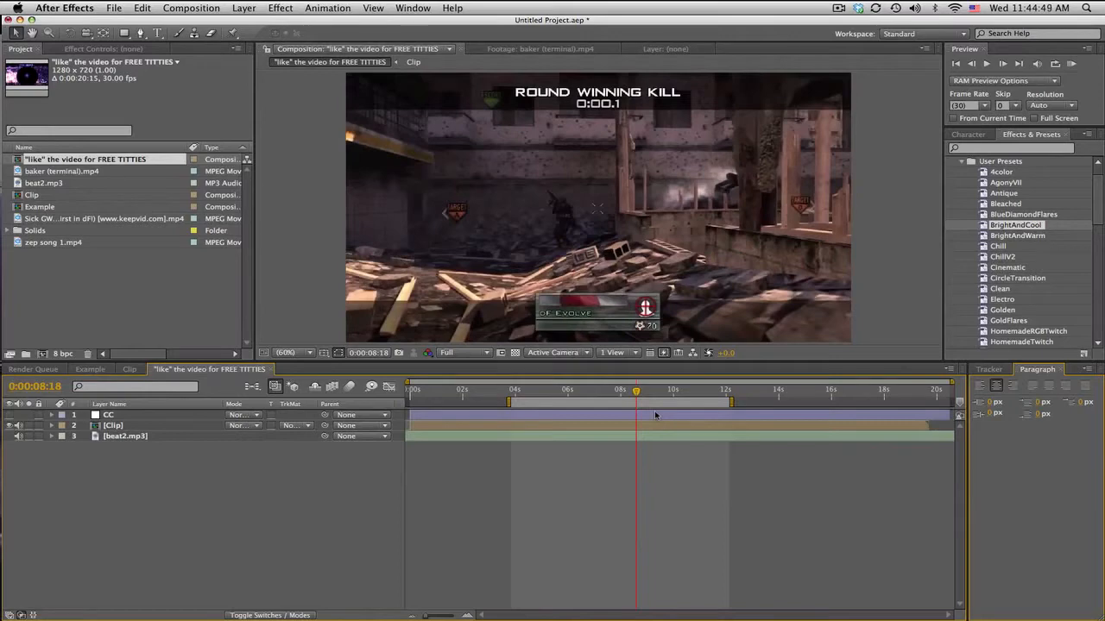
click(602, 395)
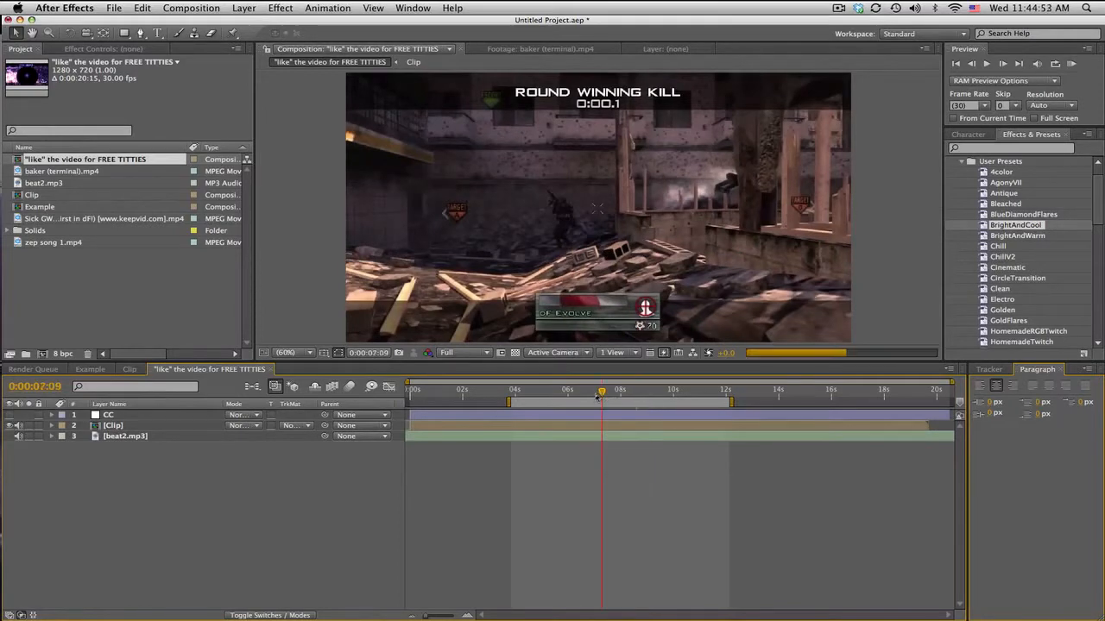
click(579, 394)
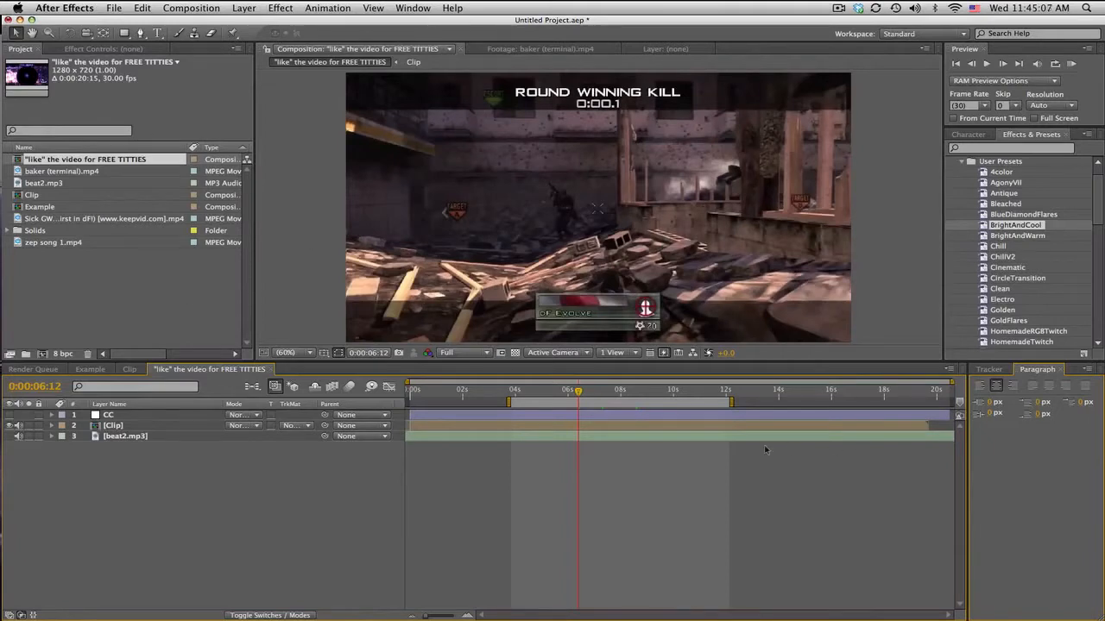
click(536, 392)
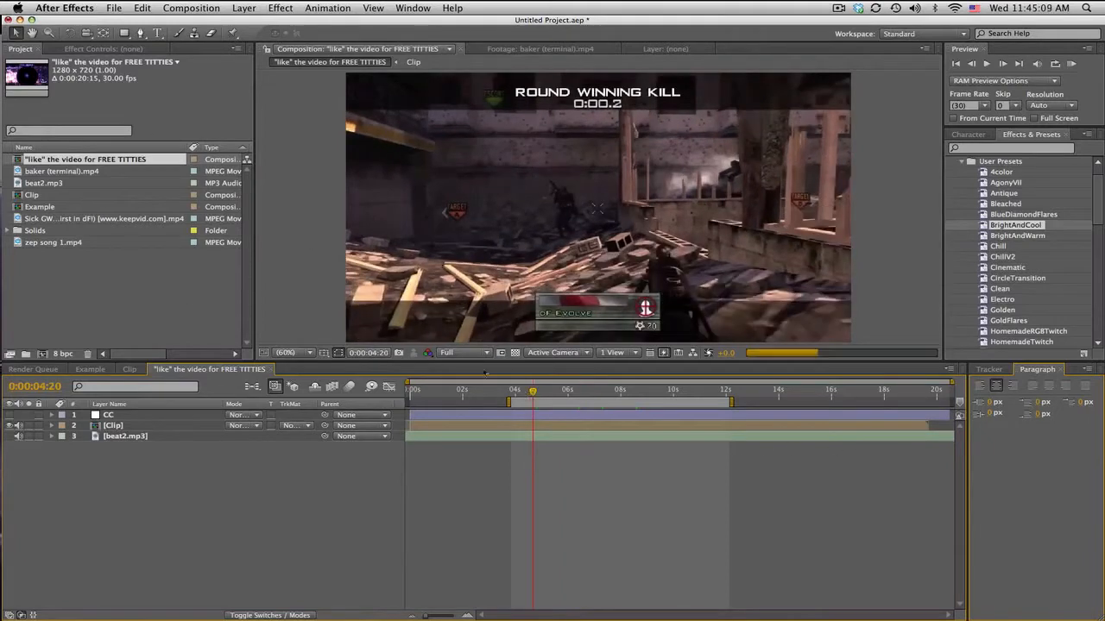
drag(532, 394, 661, 393)
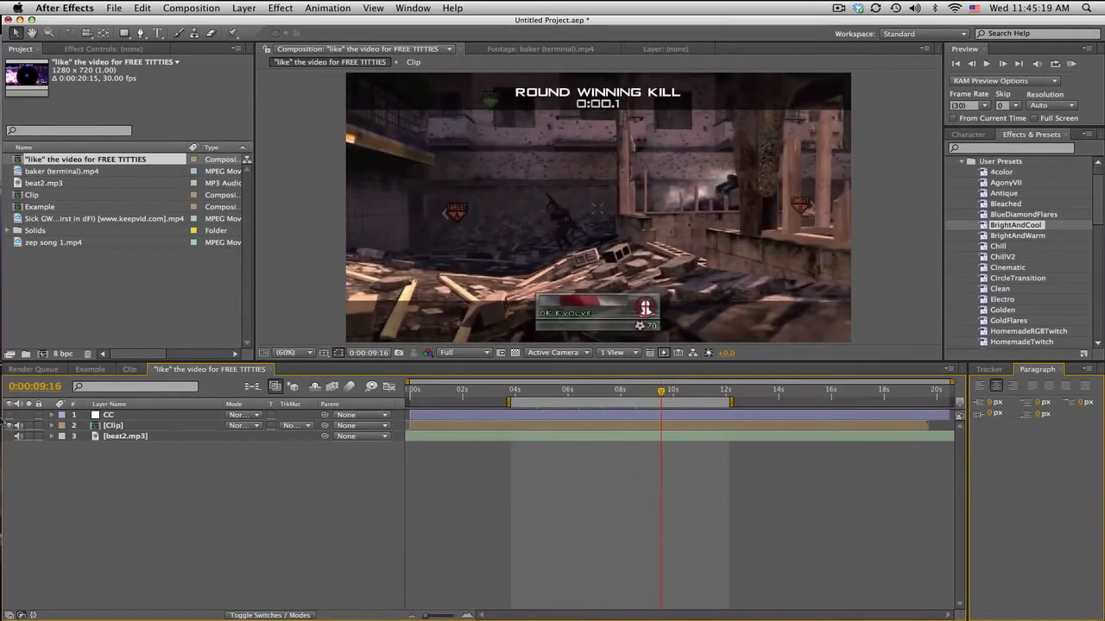
click(11, 415)
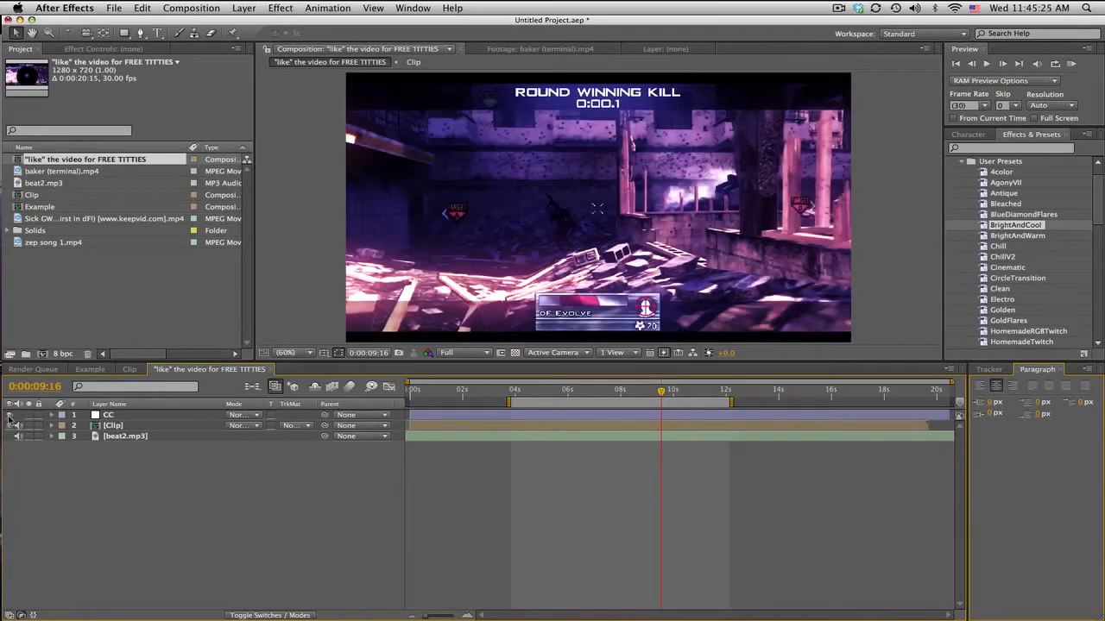
click(11, 415)
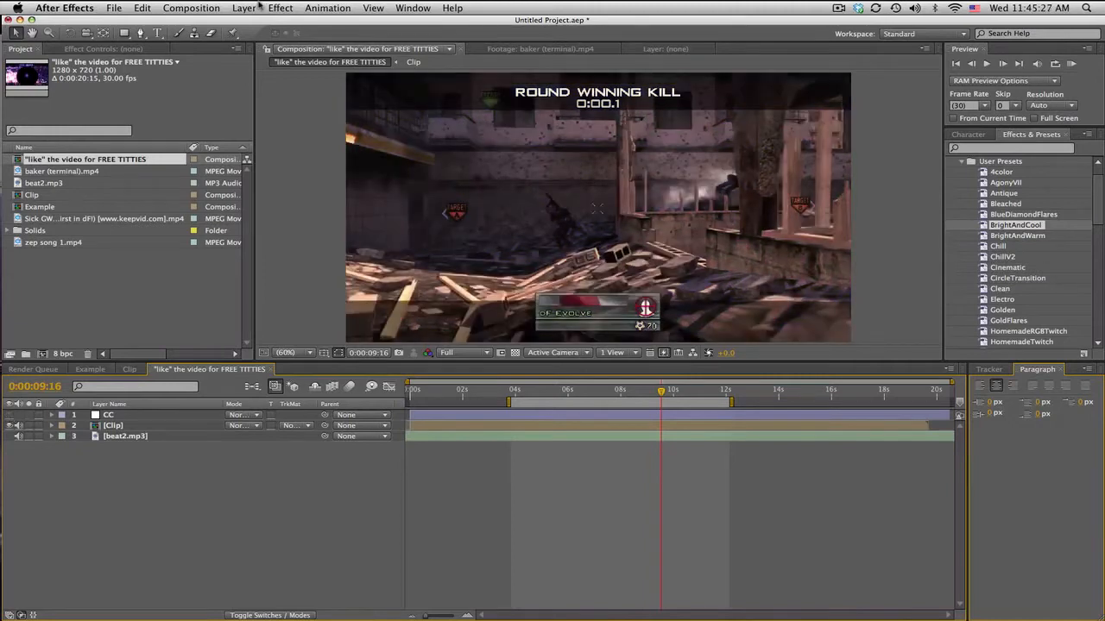
Step: Create a composition-sized solid named Audio Waveform and place it directly below the CC layer
click(257, 8)
mouse_move(258, 25)
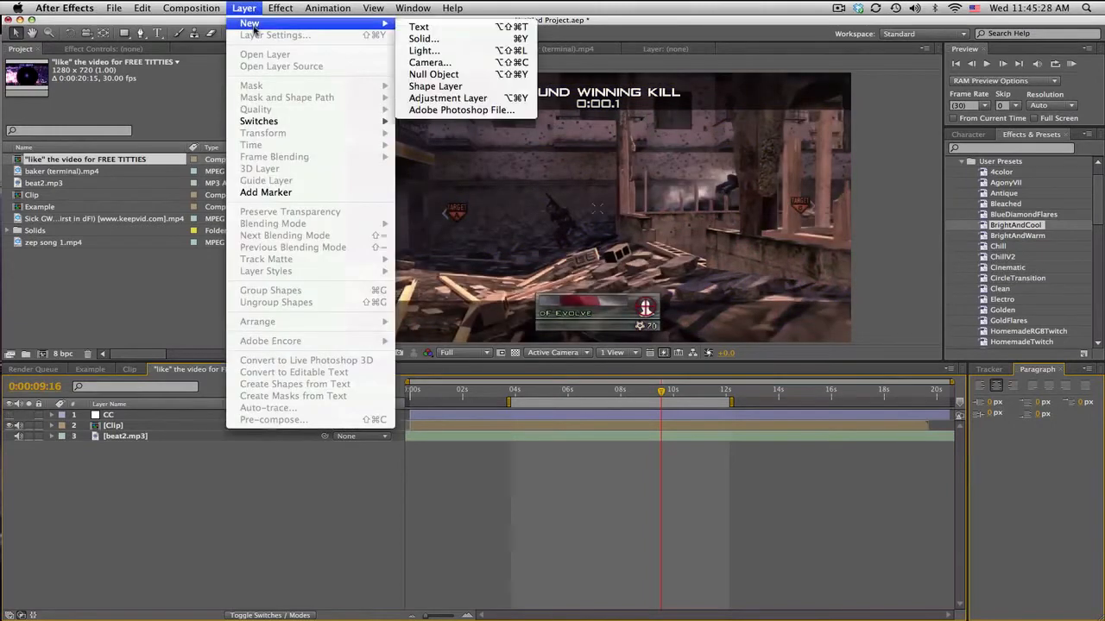
click(439, 40)
text(A)
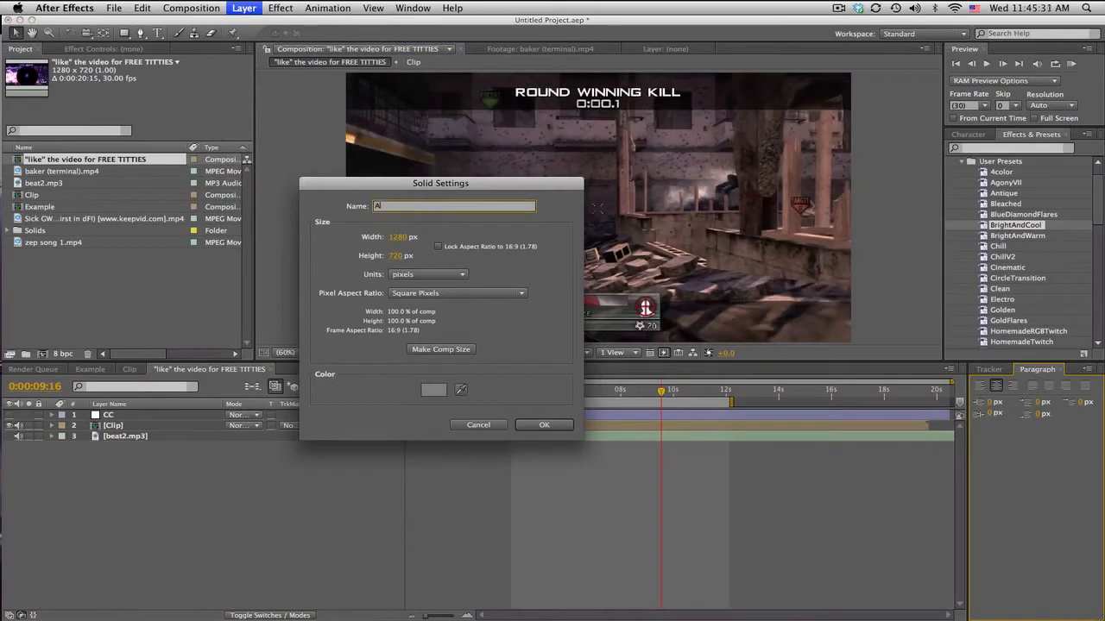
text(udio Waveform)
key(Return)
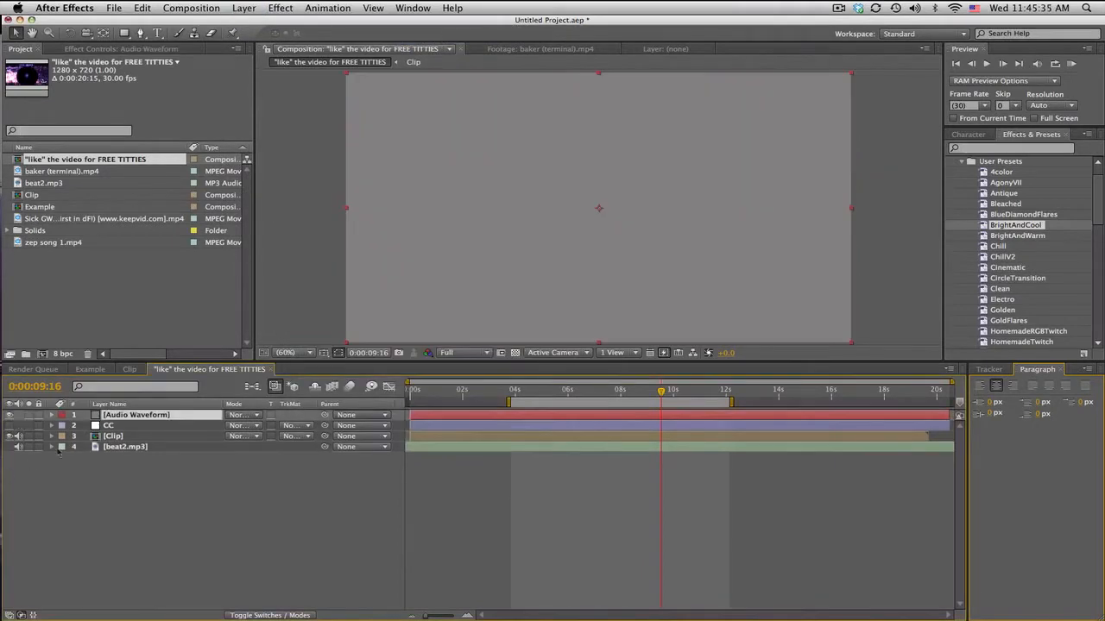
drag(118, 418, 119, 432)
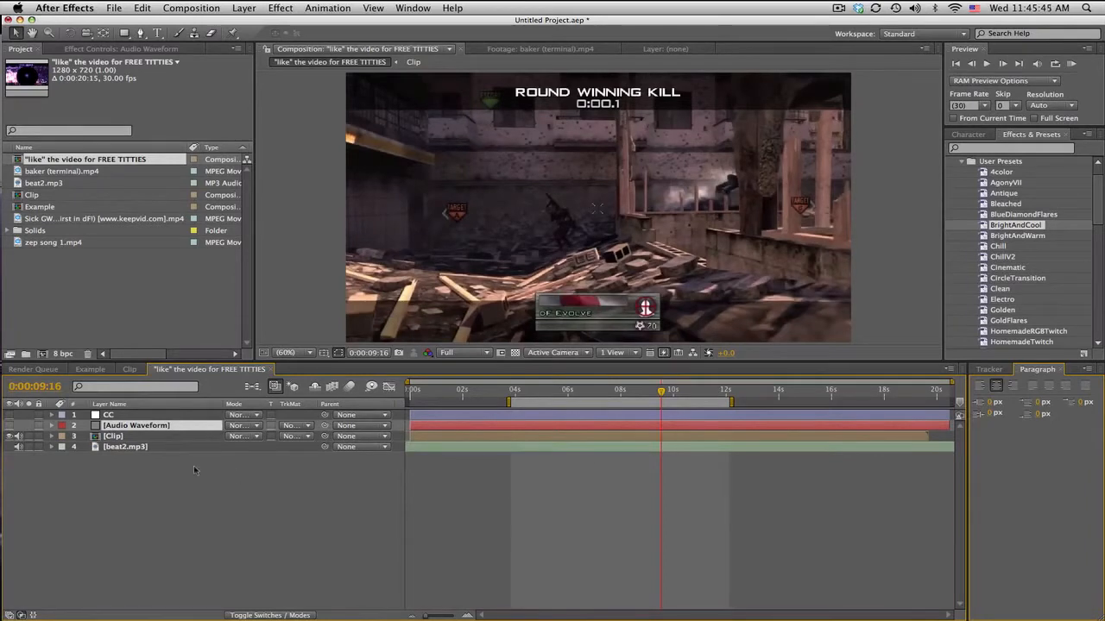
Step: Apply the Audio Spectrum effect to the Audio Waveform layer
click(115, 449)
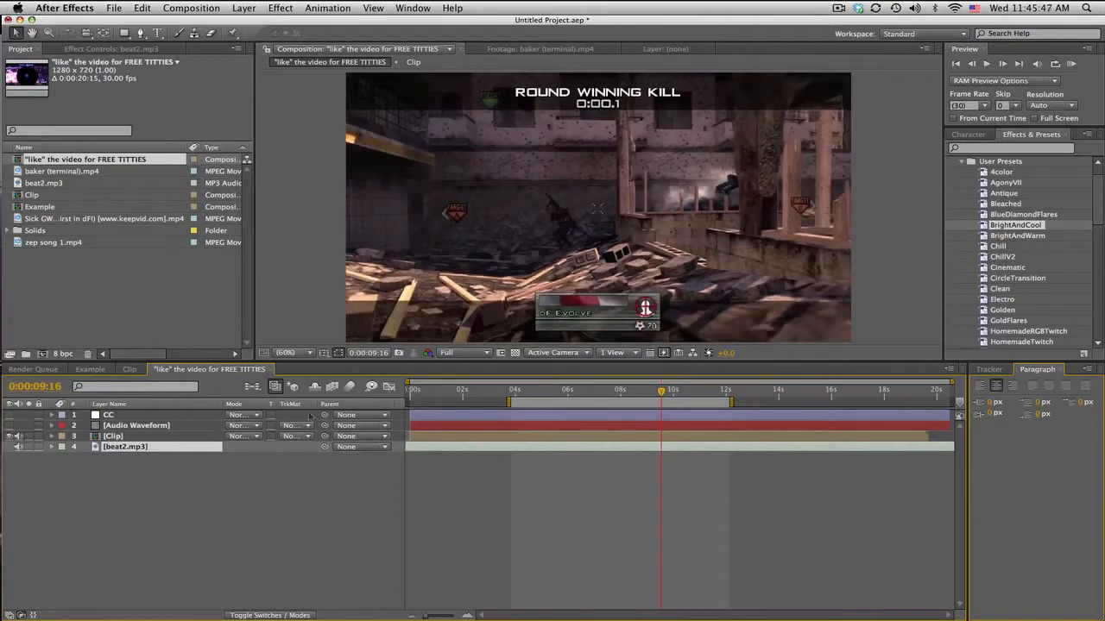
click(169, 426)
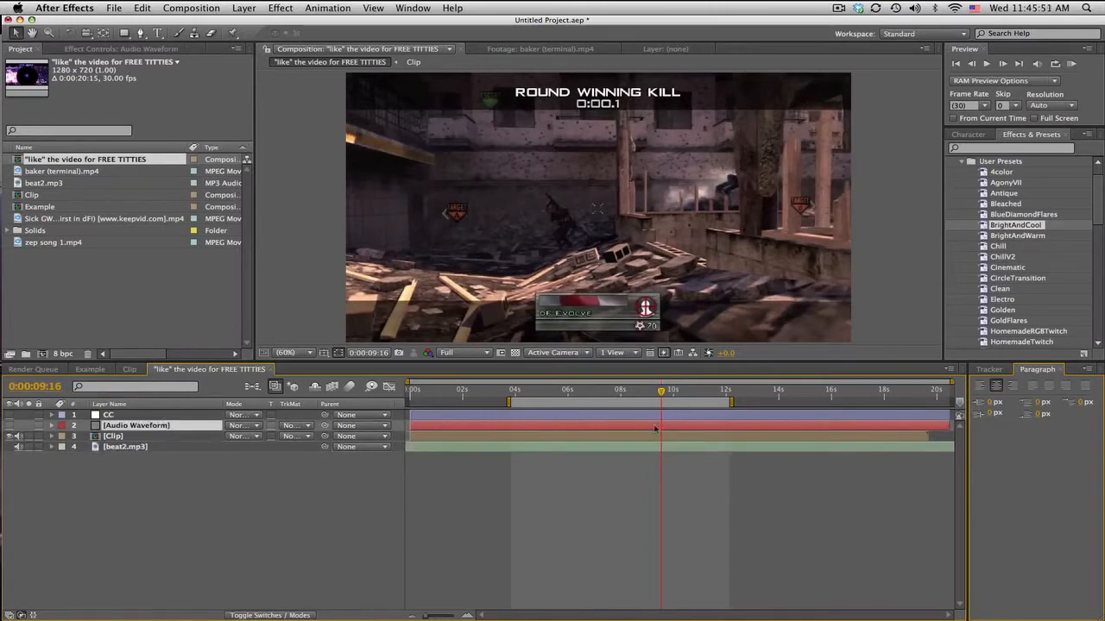
click(961, 161)
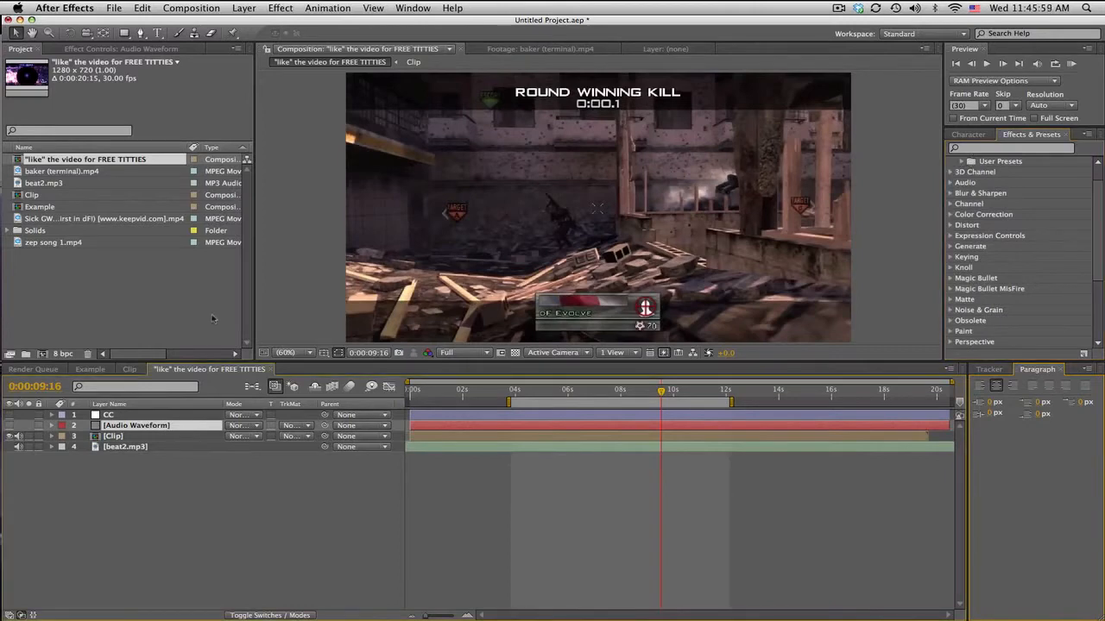
click(274, 6)
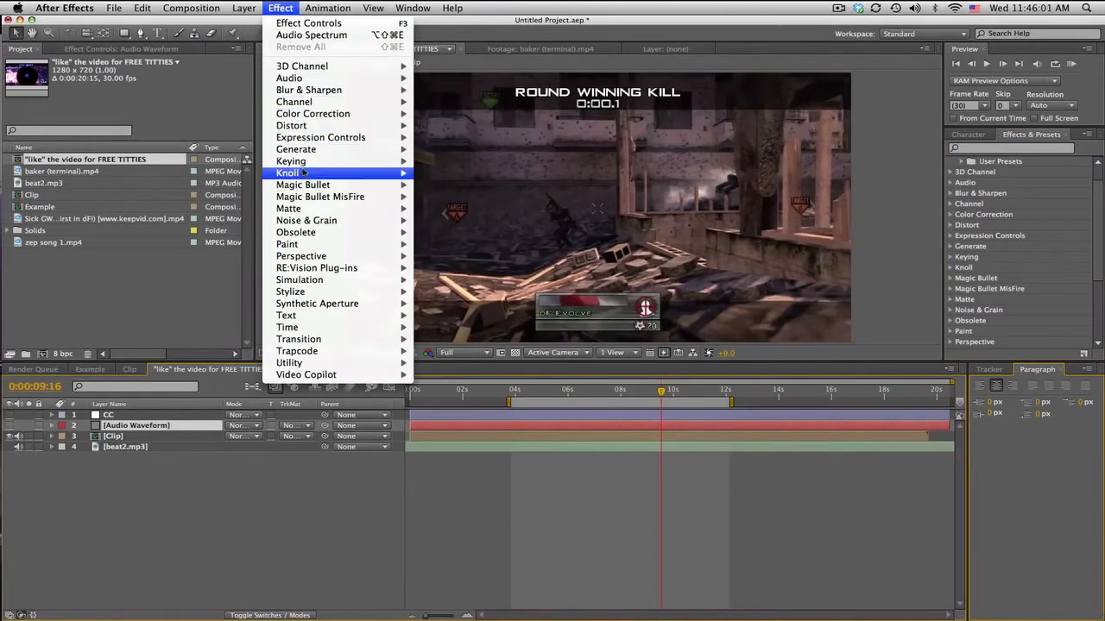
mouse_move(304, 150)
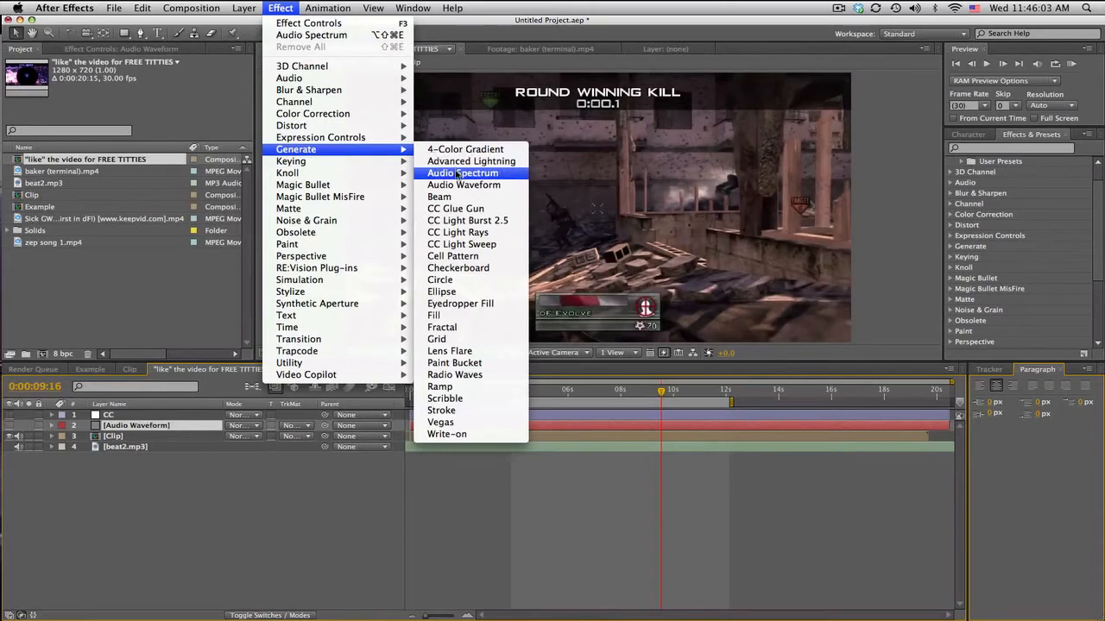
click(458, 172)
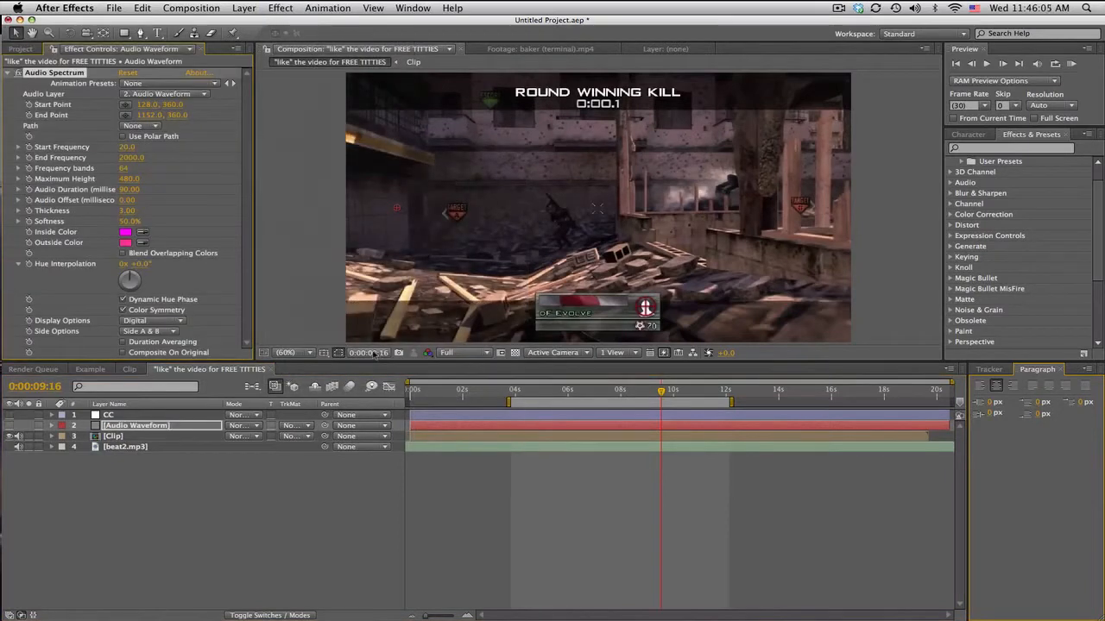
Step: Show the Audio Waveform layer, set its Audio Spectrum source to beat2.mp3, and solo the layer to check it around 0:00:05:08
click(10, 426)
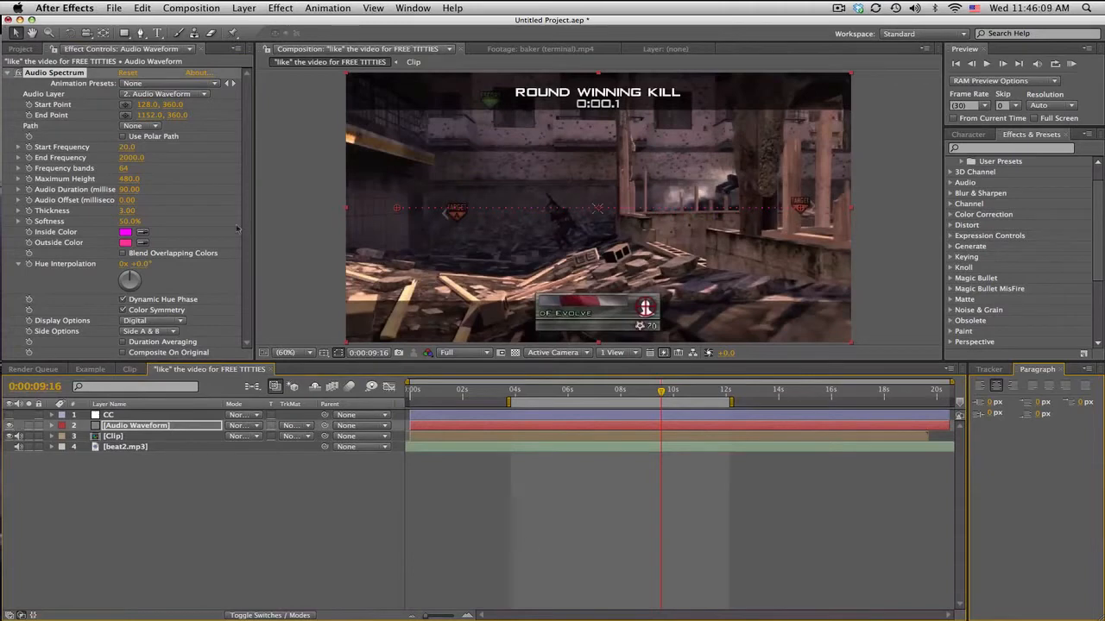
click(145, 95)
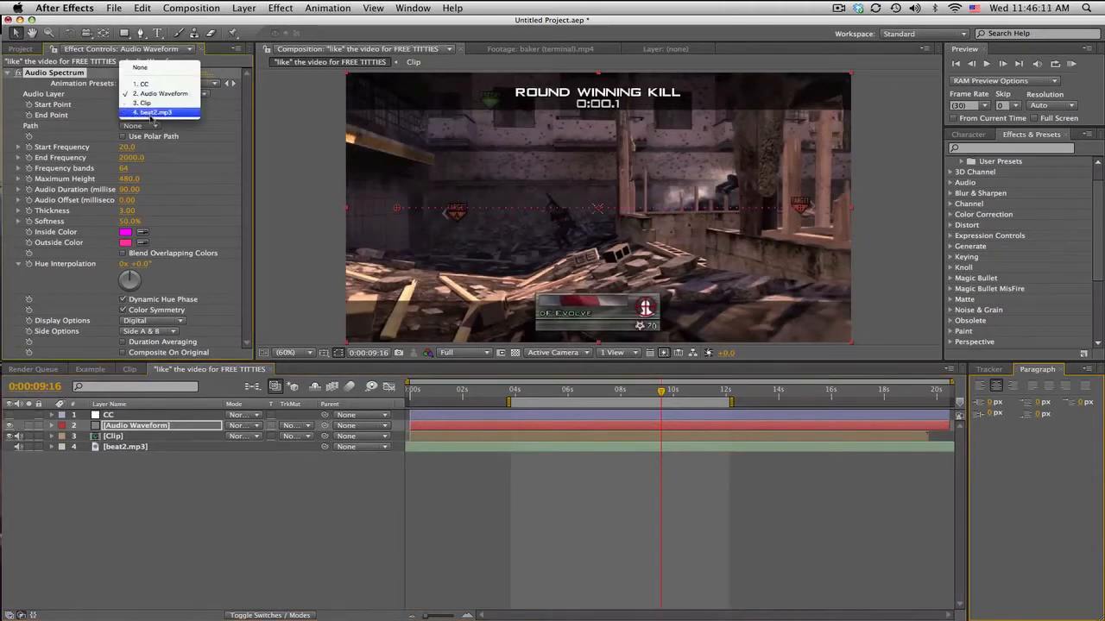
click(152, 120)
click(28, 425)
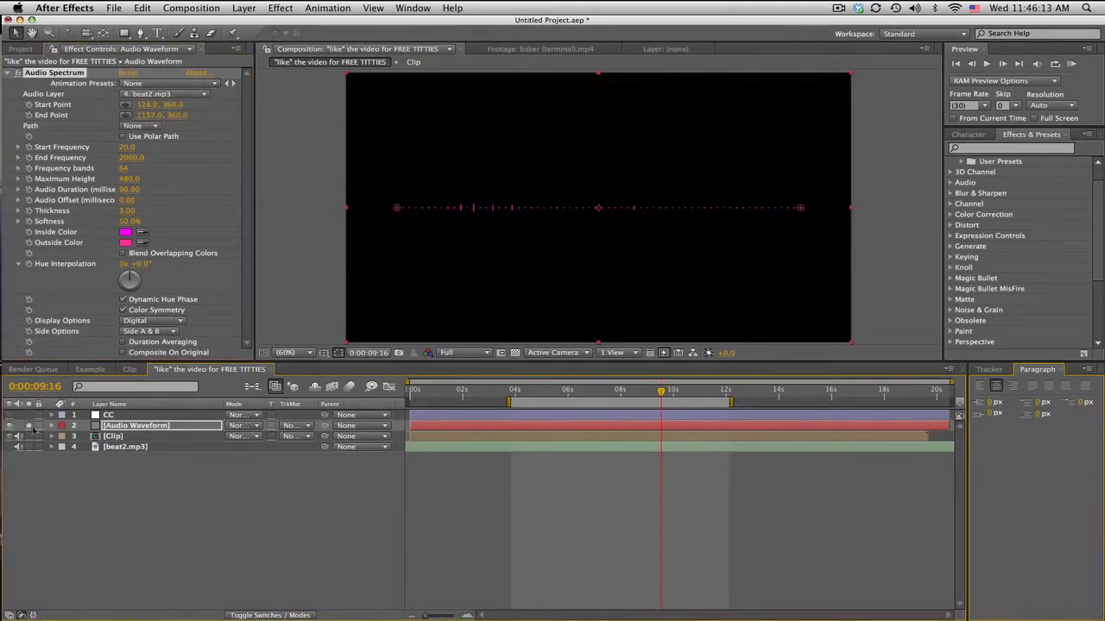
click(545, 391)
mouse_move(546, 391)
mouse_down()
mouse_move(678, 389)
mouse_move(549, 390)
mouse_up()
Step: Reveal the Clip layer's keyframes and move the current time to its Twixtor Speed keyframe at 0:00:04:28
click(123, 437)
key(u)
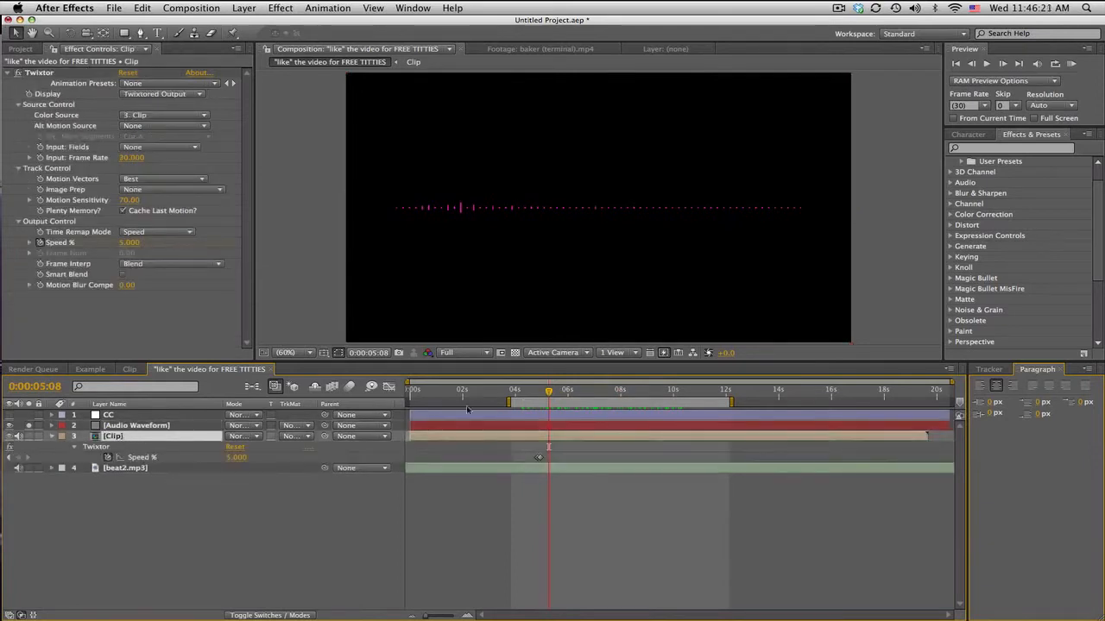
drag(549, 390, 540, 390)
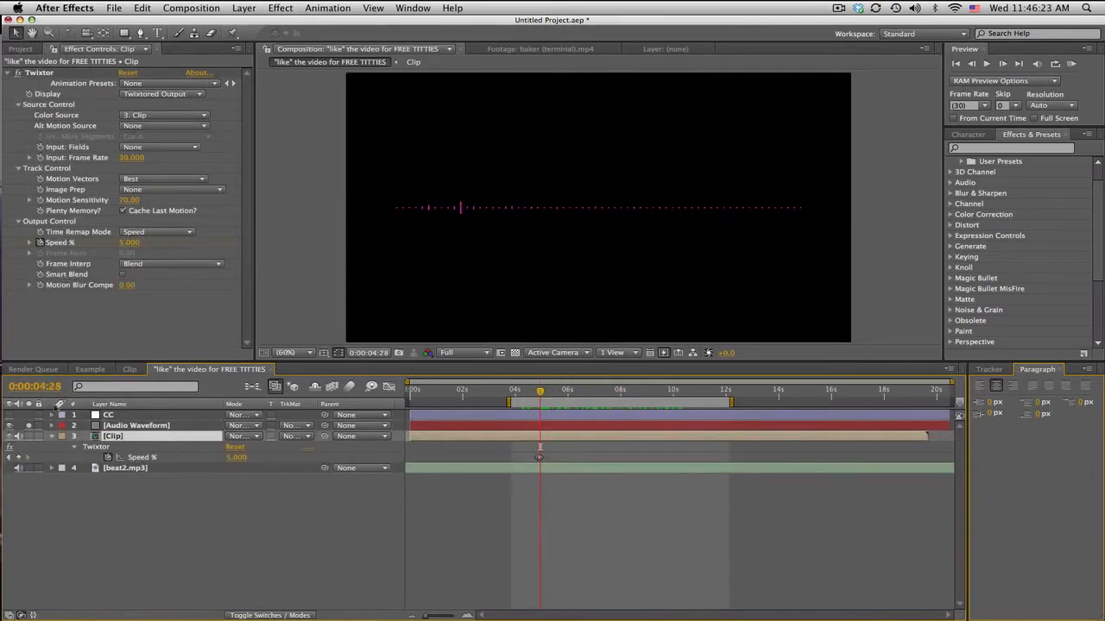
Step: Keyframe Audio Spectrum's Start Point at 688.0, 396.7 and End Point at 687.0, 100.0, running the spectrum up the wall's vertical edge
click(130, 427)
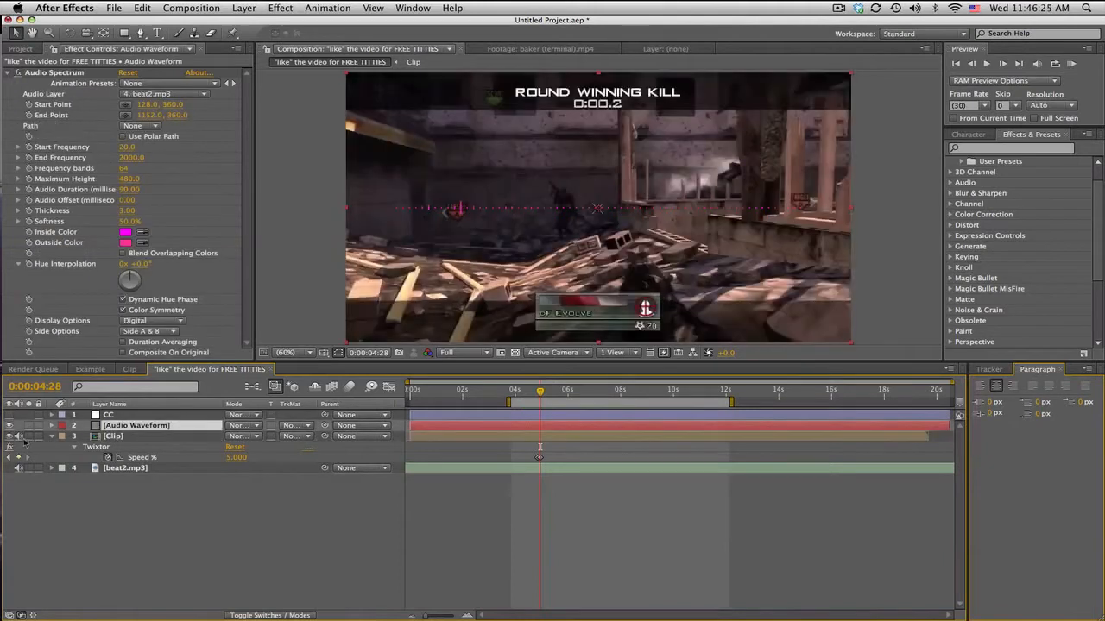
click(29, 106)
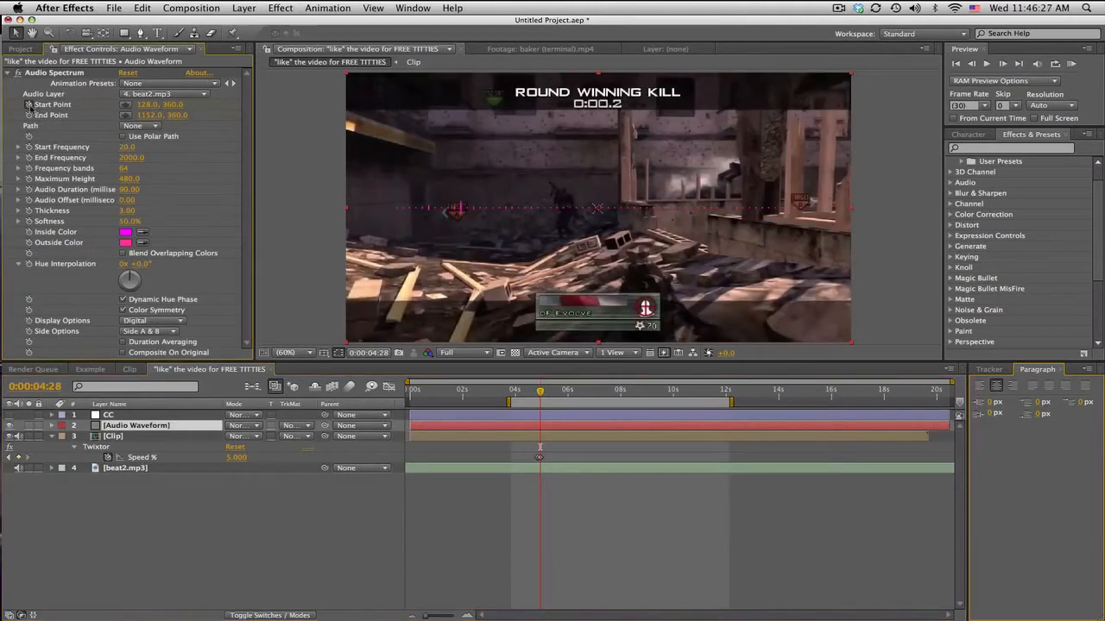
click(29, 116)
click(54, 74)
drag(406, 211, 624, 226)
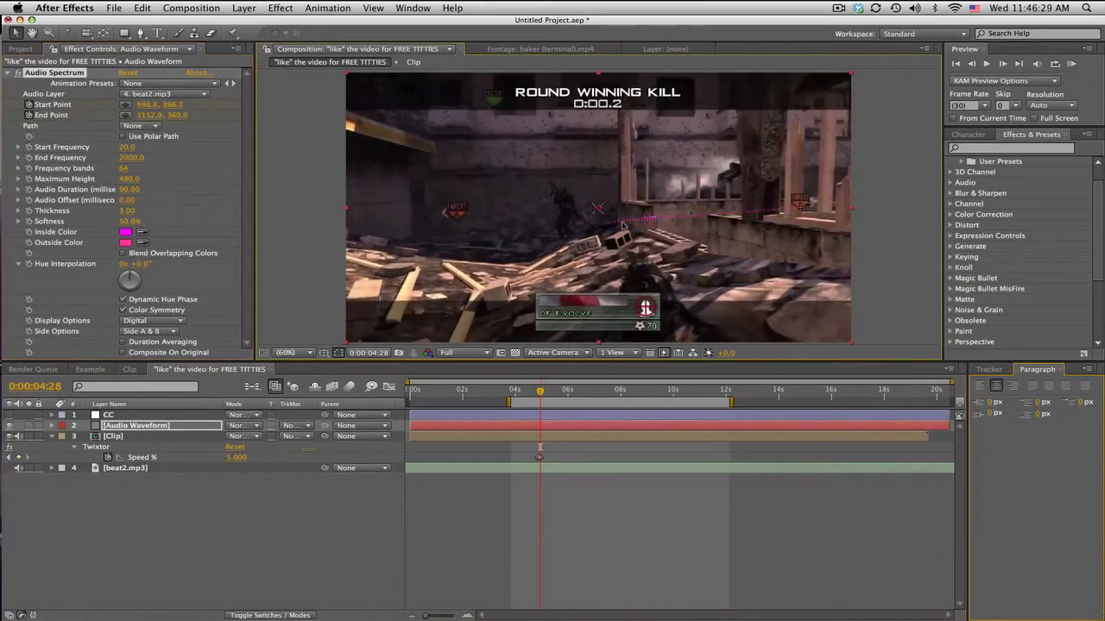
drag(802, 210, 618, 113)
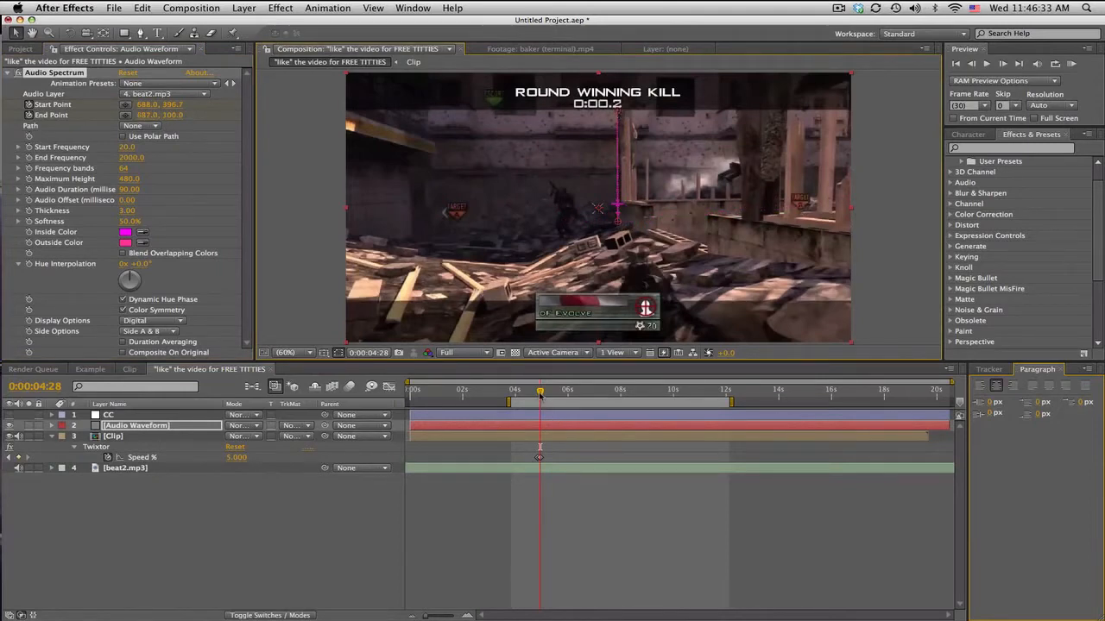
Step: At 0:00:06:14, nudge the spectrum's start and end points back onto the wall's edge, with the End Point at about 687, 102
drag(540, 395, 580, 394)
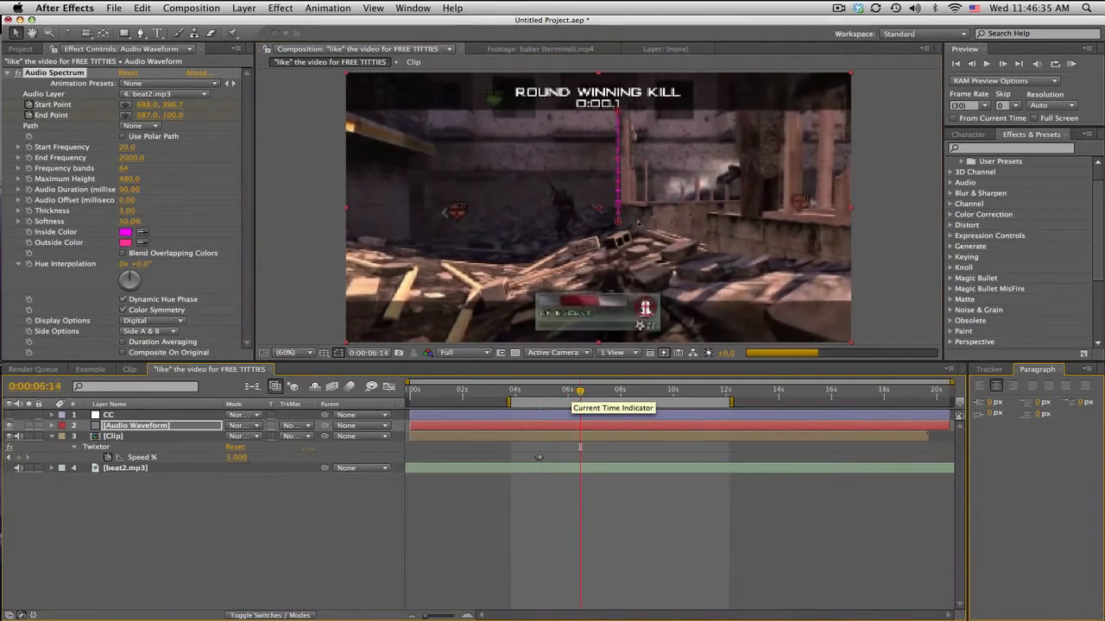
drag(618, 222, 617, 221)
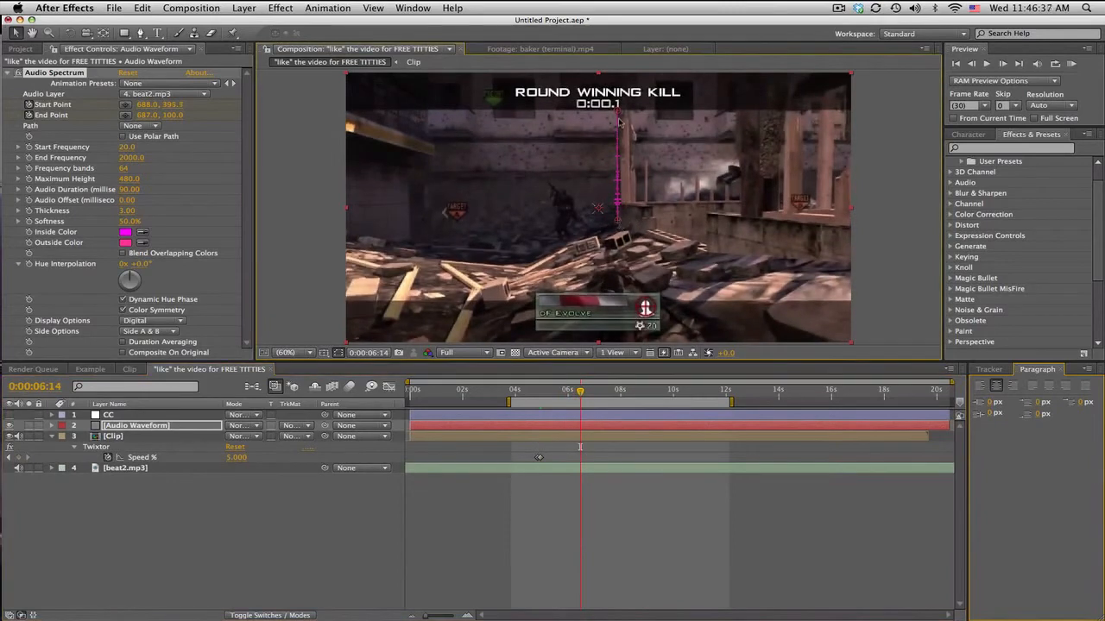
drag(619, 112, 619, 110)
Step: At 0:00:08:19, realign the spectrum with the wall's edge, Start Point about 690, 425 and End Point about 685, 112
drag(602, 393, 637, 394)
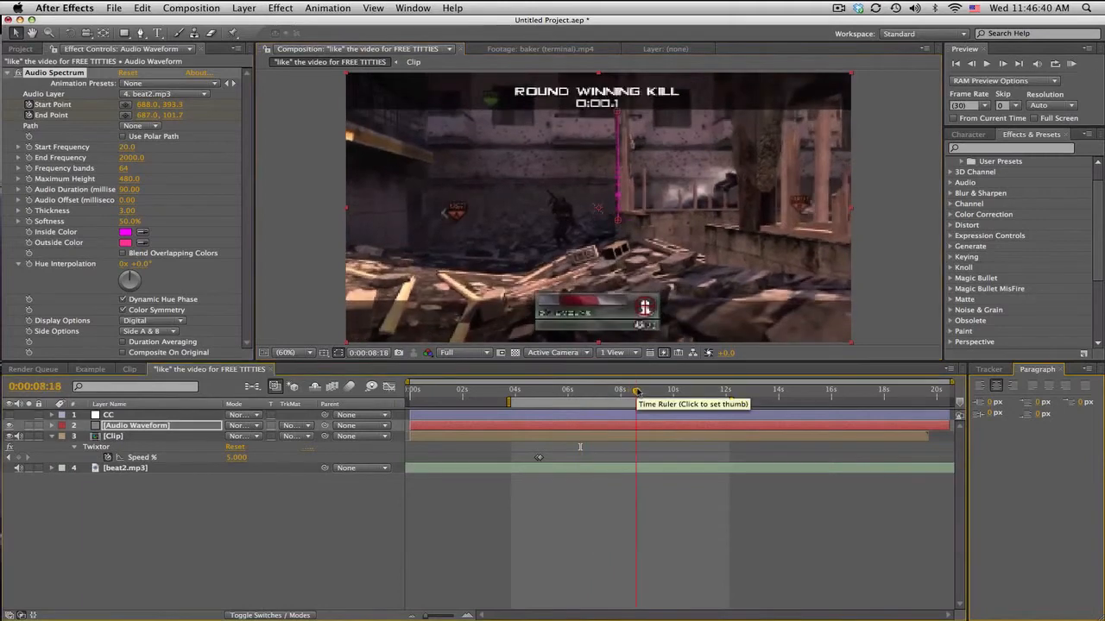
click(618, 227)
drag(618, 226, 618, 231)
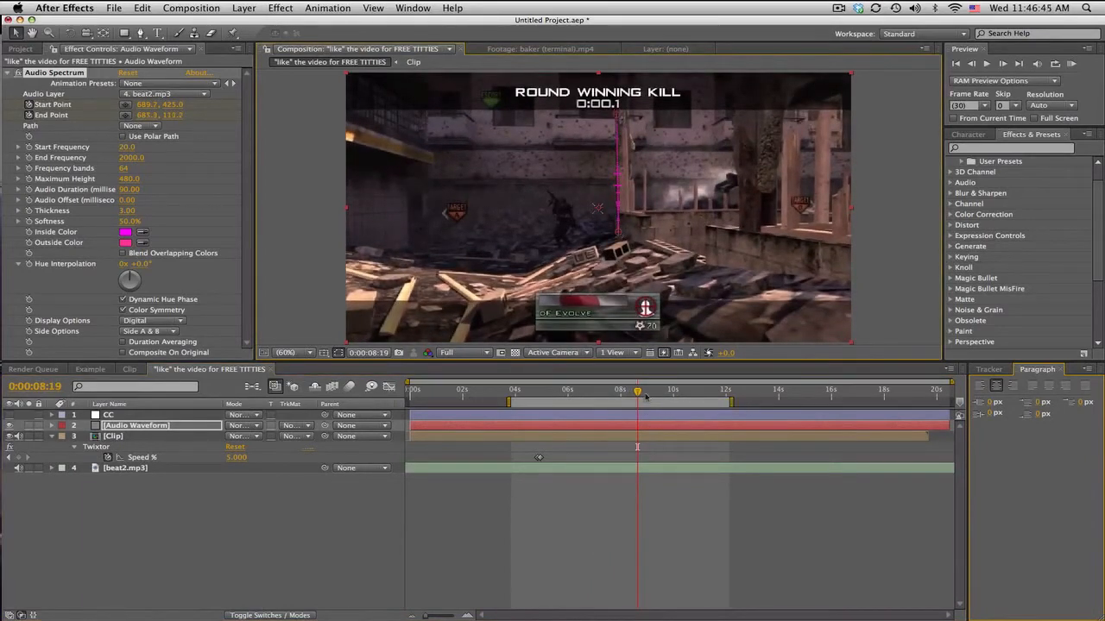
Step: At 0:00:10:24, adjust the spectrum's start and end points to the wall's edge and scrub back to check the tracking
drag(646, 396, 695, 392)
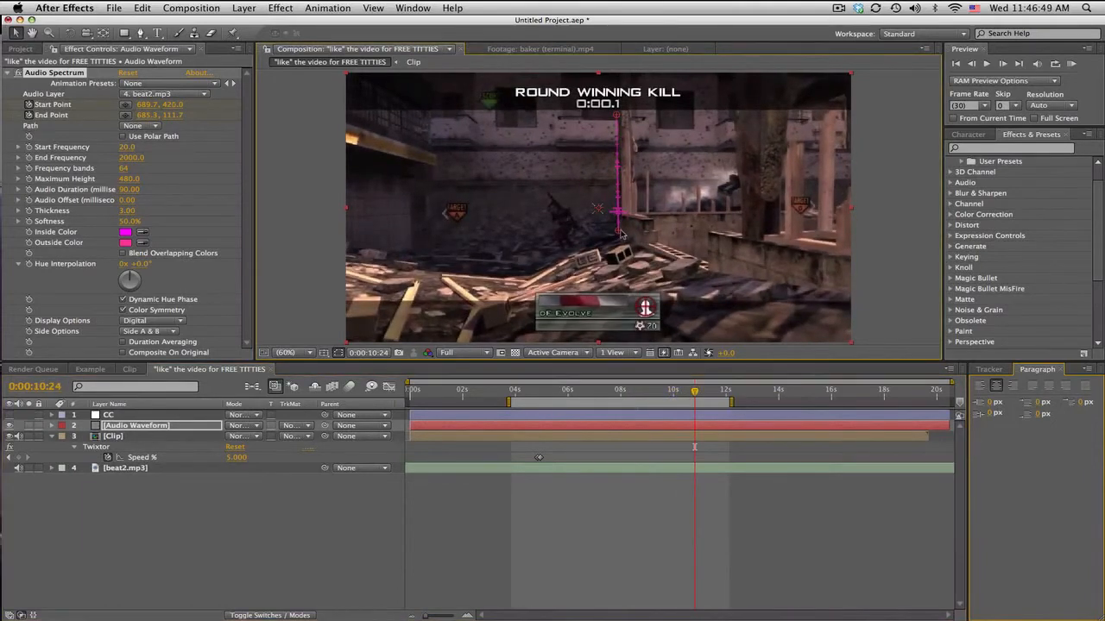
drag(619, 118, 618, 115)
drag(542, 398, 606, 389)
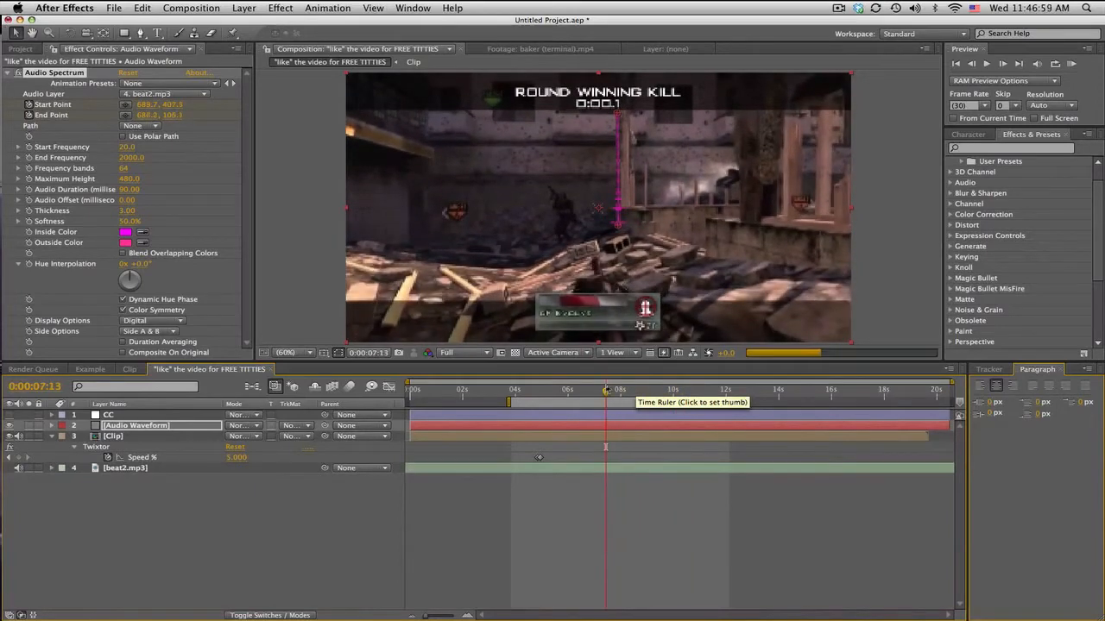
Step: Return to 0:00:04:28 and set a 100% Opacity keyframe on the Audio Waveform layer
click(555, 393)
click(541, 392)
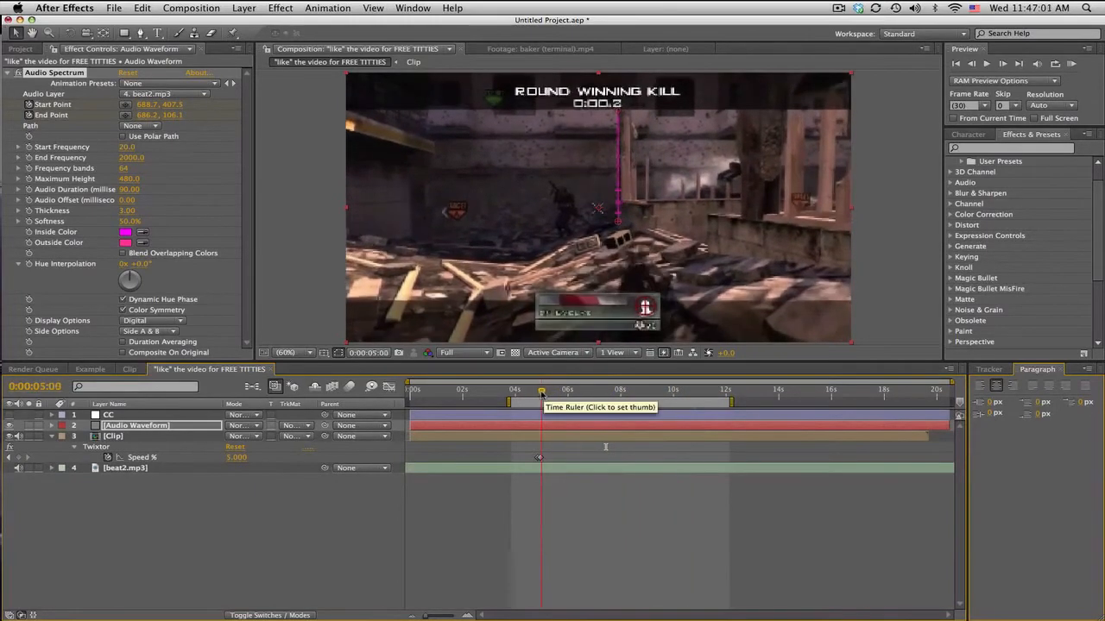
click(521, 430)
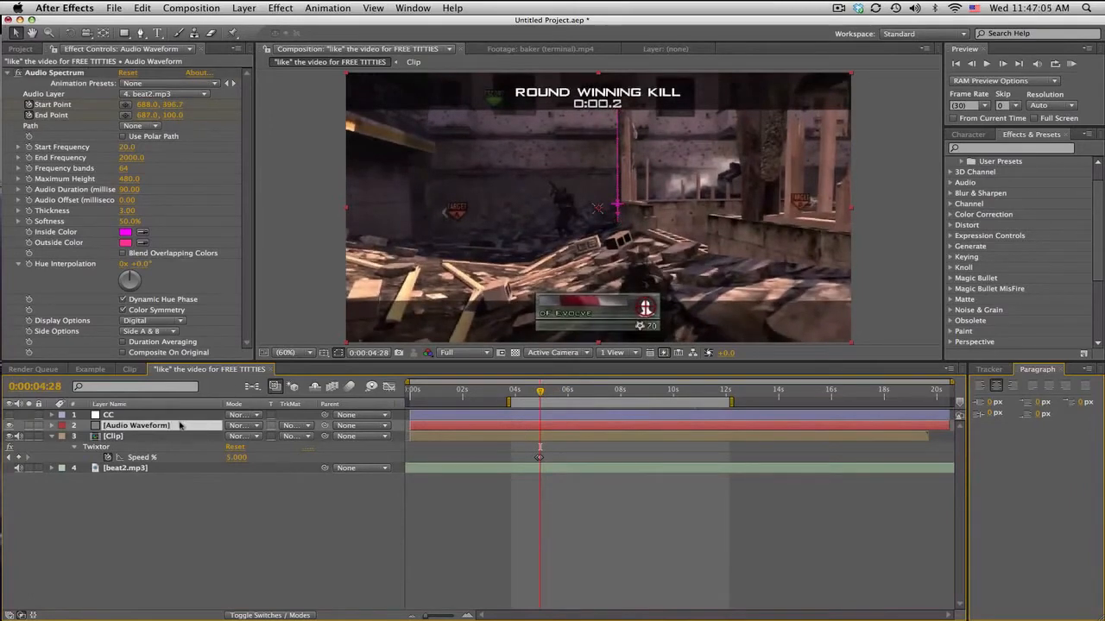
key(t)
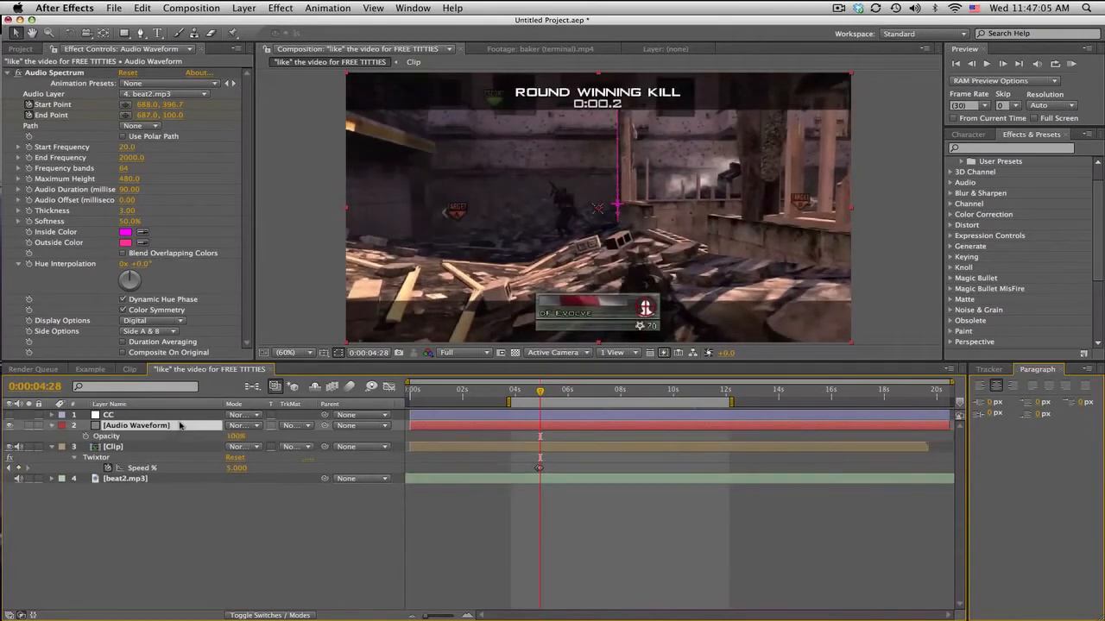
click(86, 436)
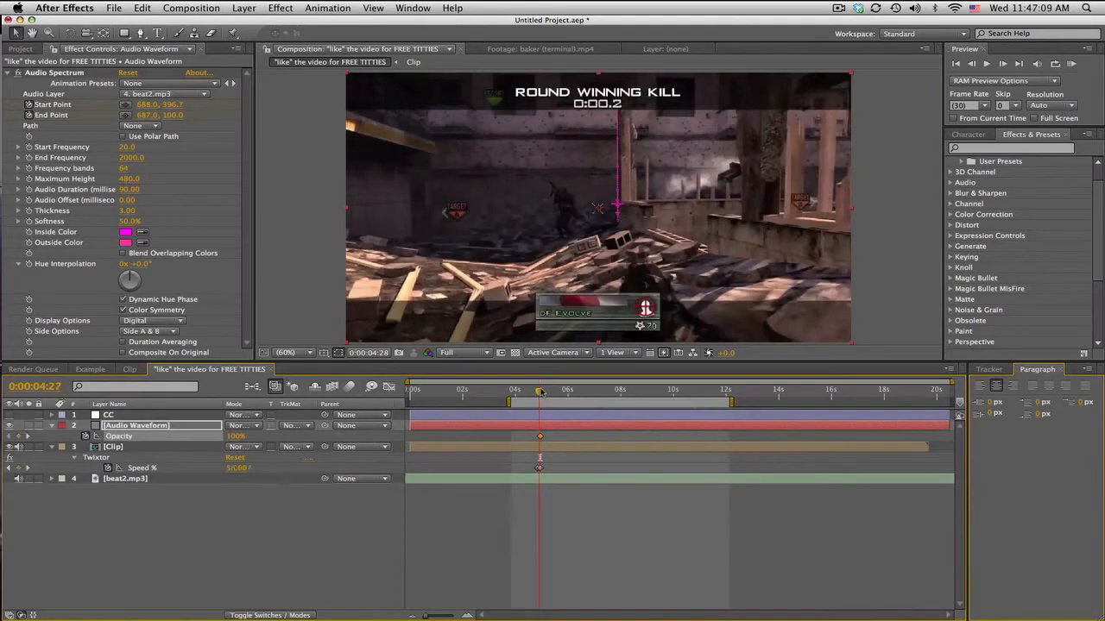
Step: At 0:00:04:25, set a 0% Opacity keyframe on the Audio Waveform layer and scrub forward to check the fade-in
drag(541, 393, 538, 392)
drag(234, 437, 164, 446)
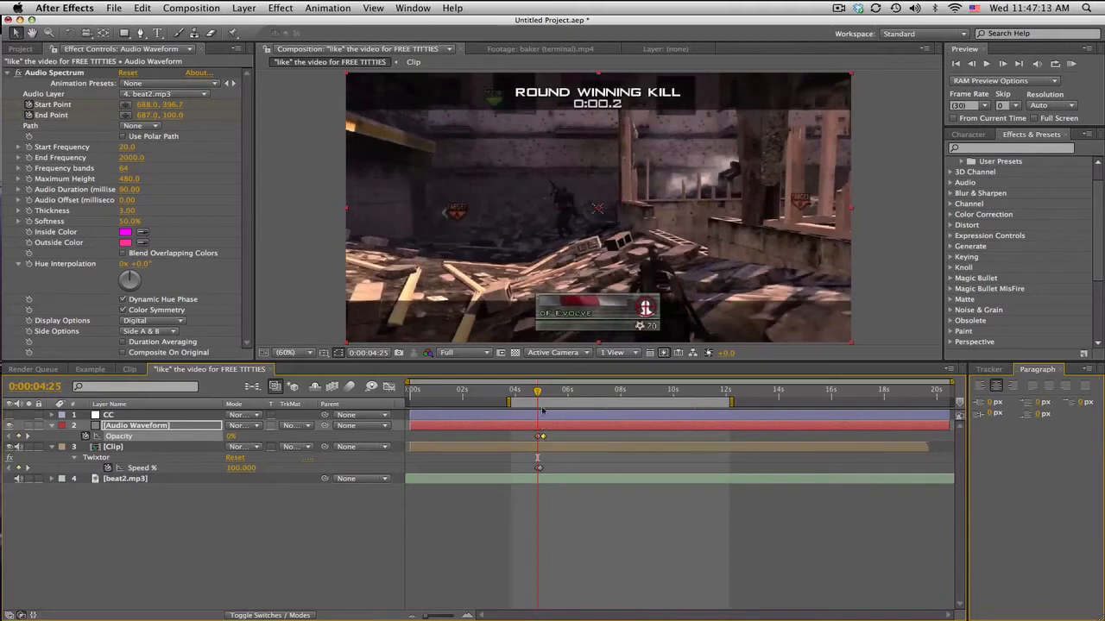
drag(538, 393, 562, 393)
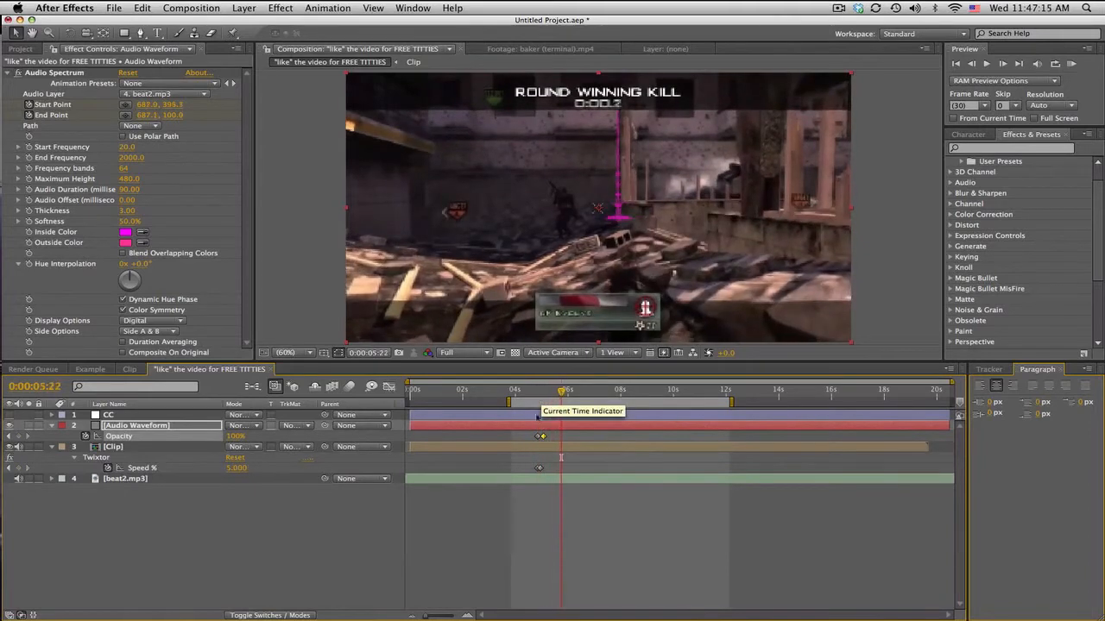
key(Return)
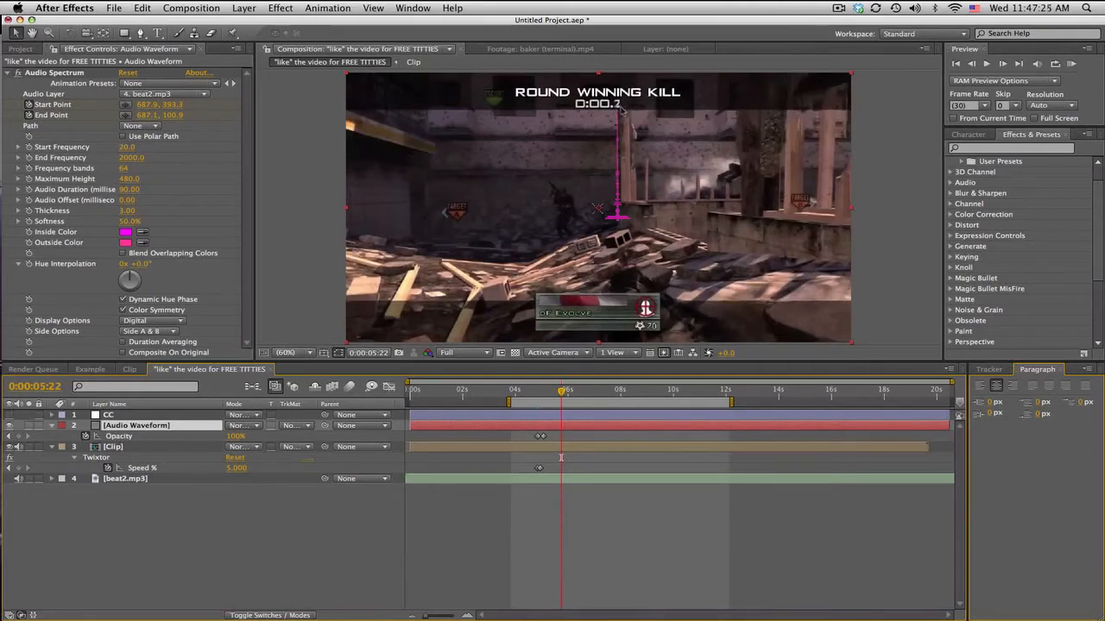
Step: Set the Audio Spectrum's End Frequency to 500 on the Audio Waveform layer
drag(563, 393, 584, 394)
click(556, 481)
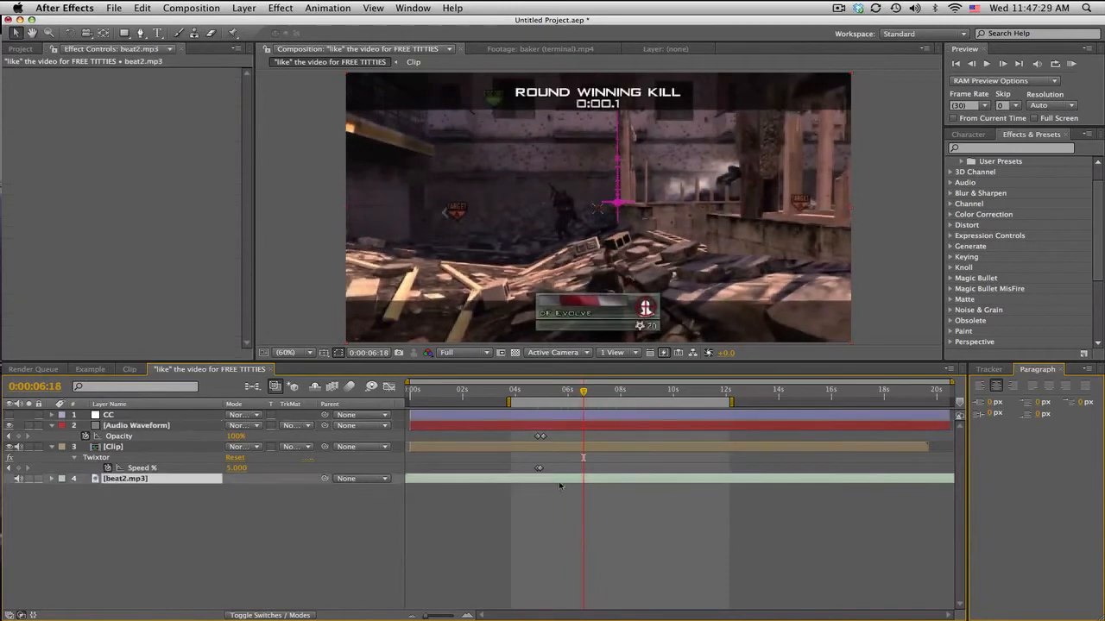
click(163, 429)
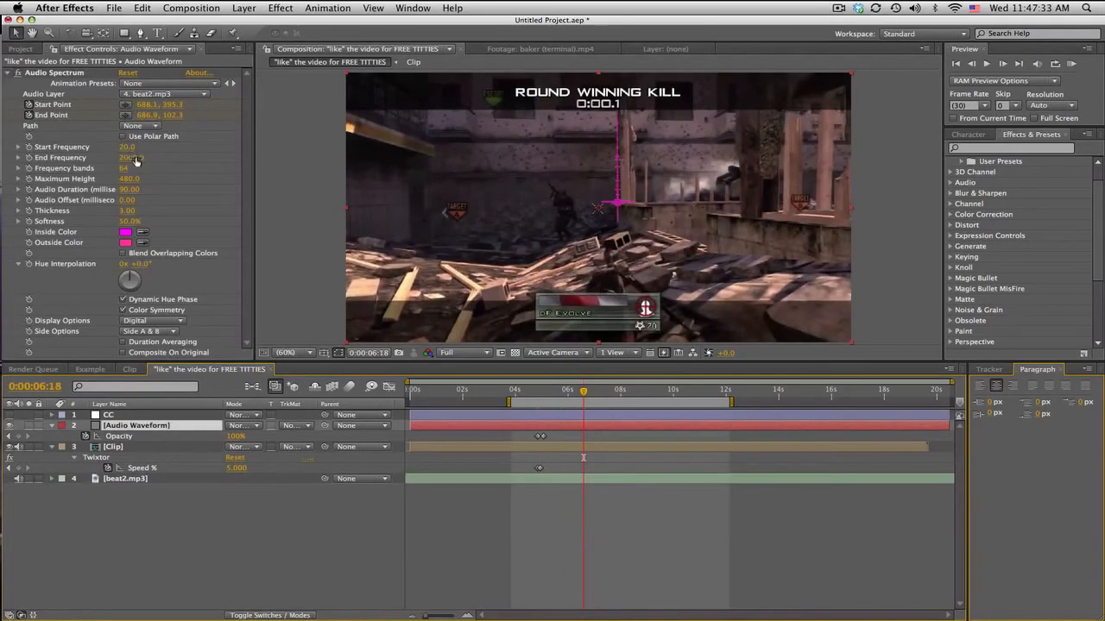
mouse_move(135, 160)
mouse_down()
mouse_move(110, 161)
mouse_move(135, 169)
mouse_up()
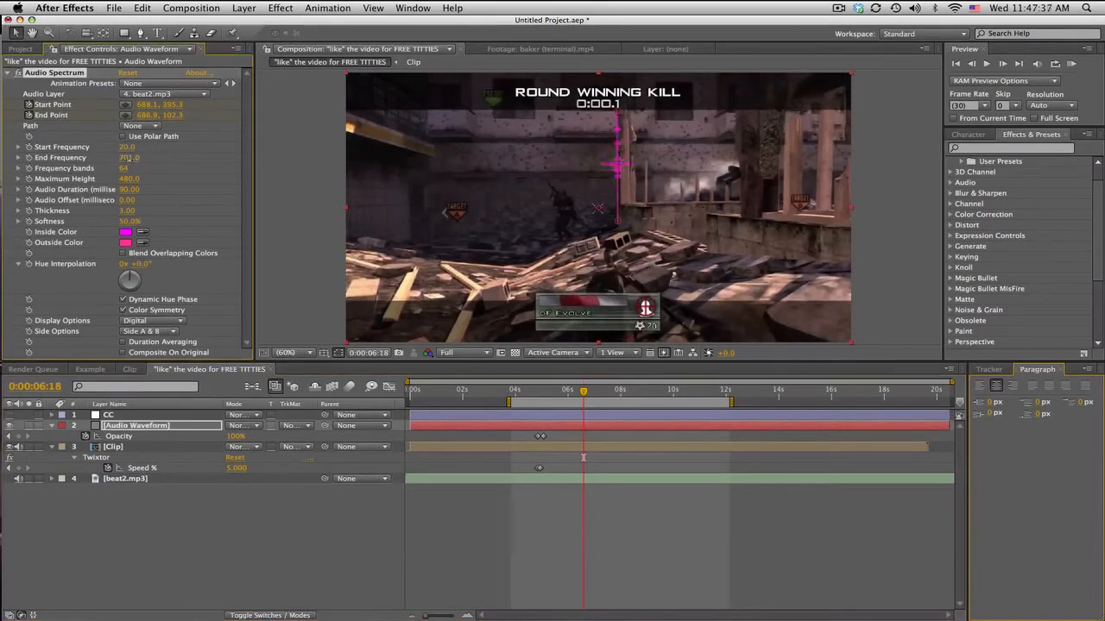
click(128, 158)
text(500)
key(Return)
Step: Limit the spectrum to Side A in Side Options and check it at several points between 0:00:07:04 and 0:00:08:09
drag(584, 391, 608, 393)
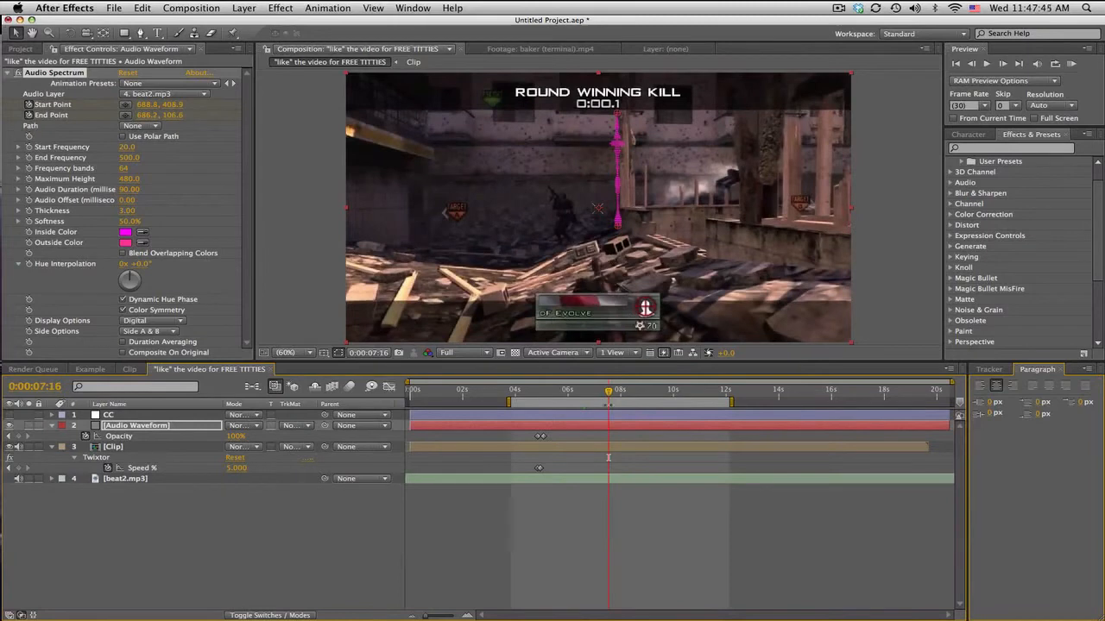
drag(608, 403, 628, 392)
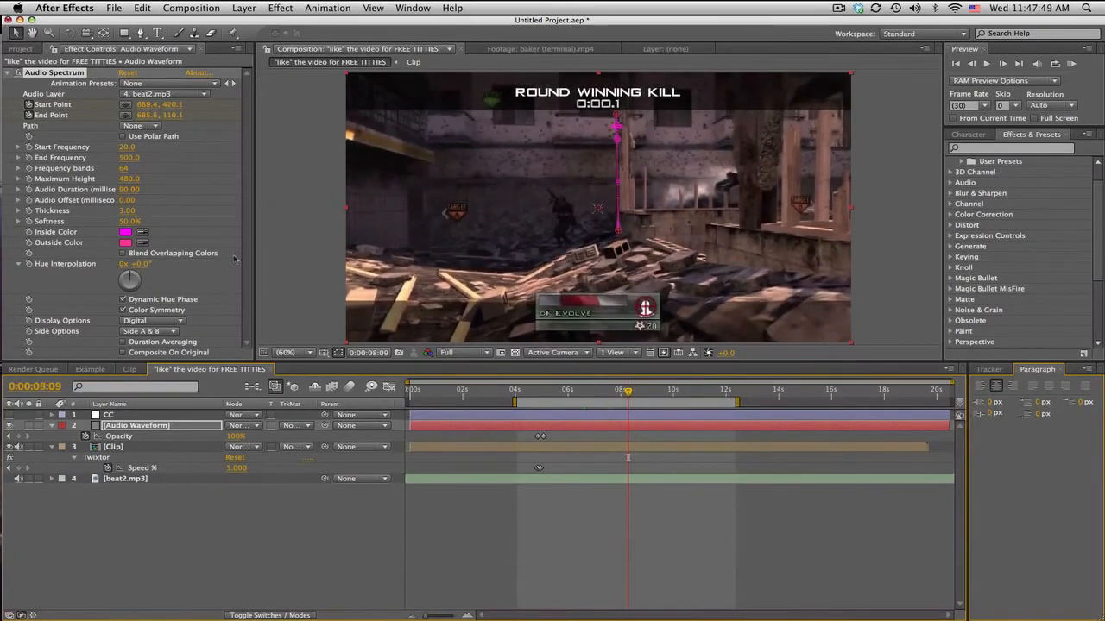
click(162, 332)
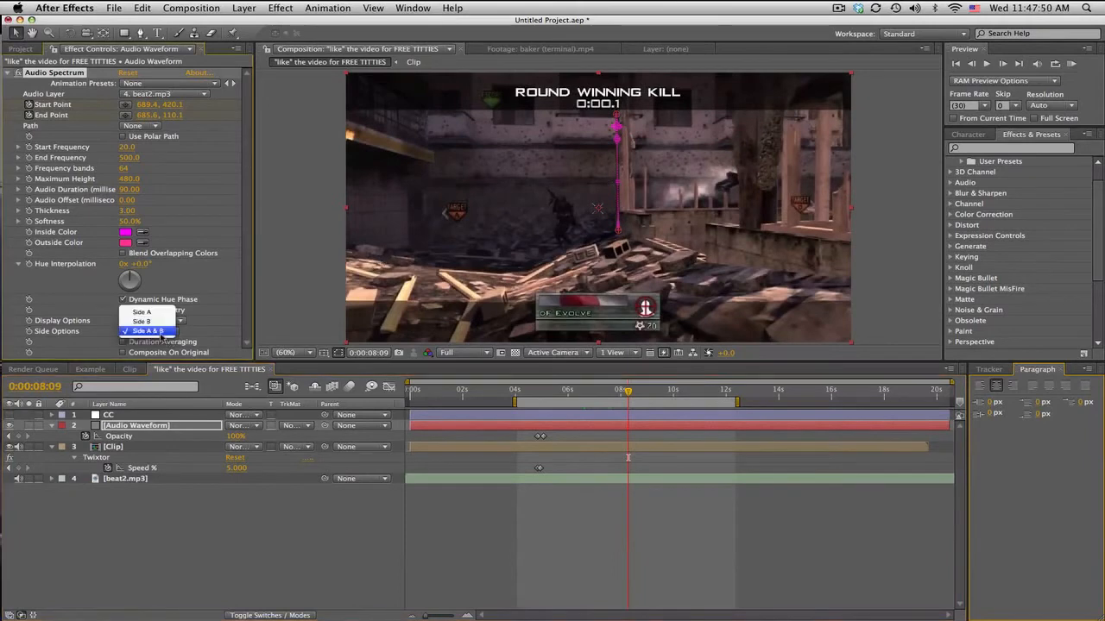
click(161, 312)
drag(615, 394, 599, 393)
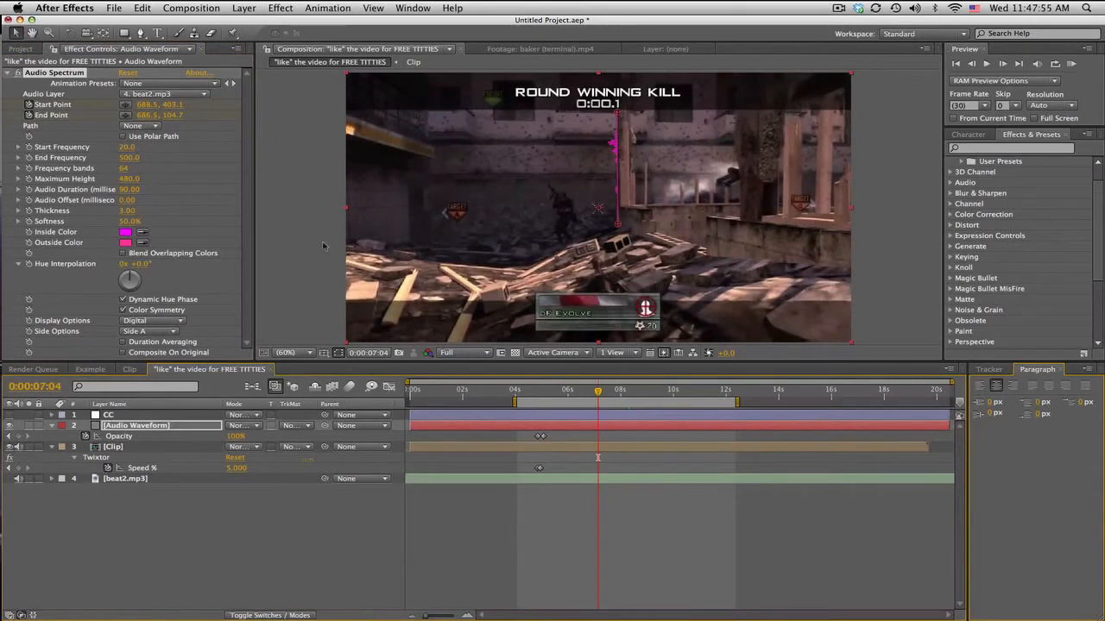
Step: Change the spectrum's Inside Color to orange and its Outside Color to yellow (FDFF32)
click(126, 232)
click(530, 449)
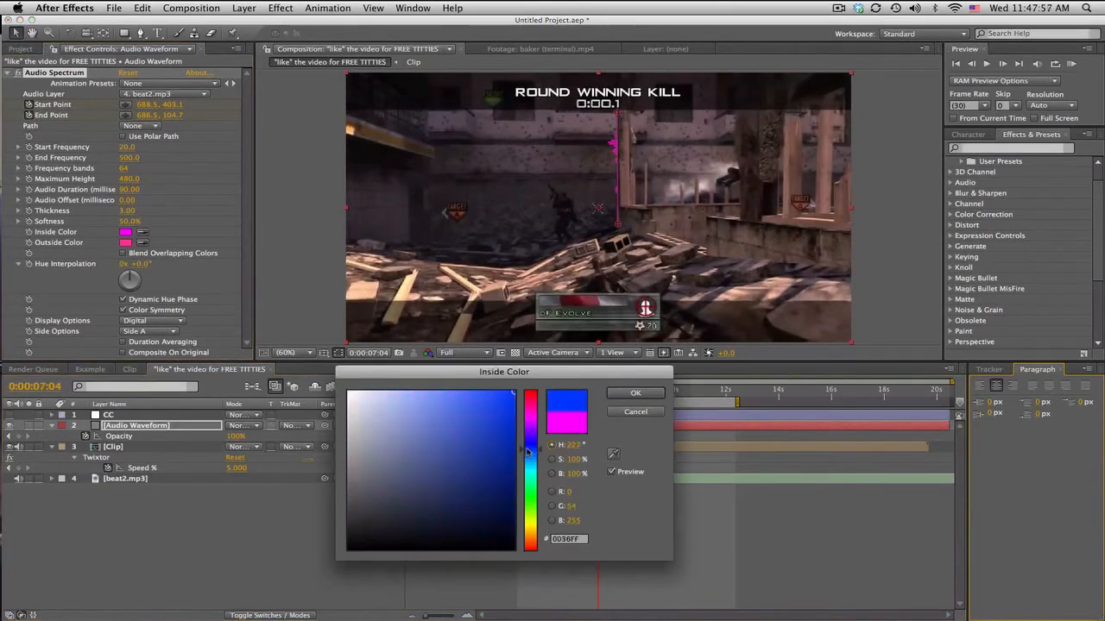
drag(530, 499, 535, 537)
click(634, 393)
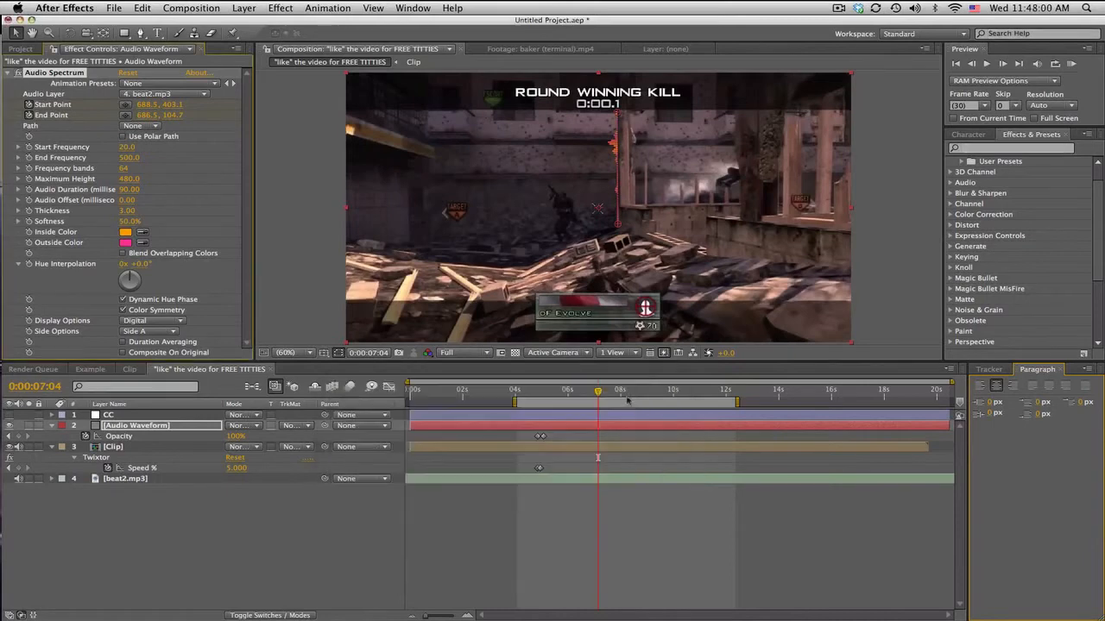
click(126, 242)
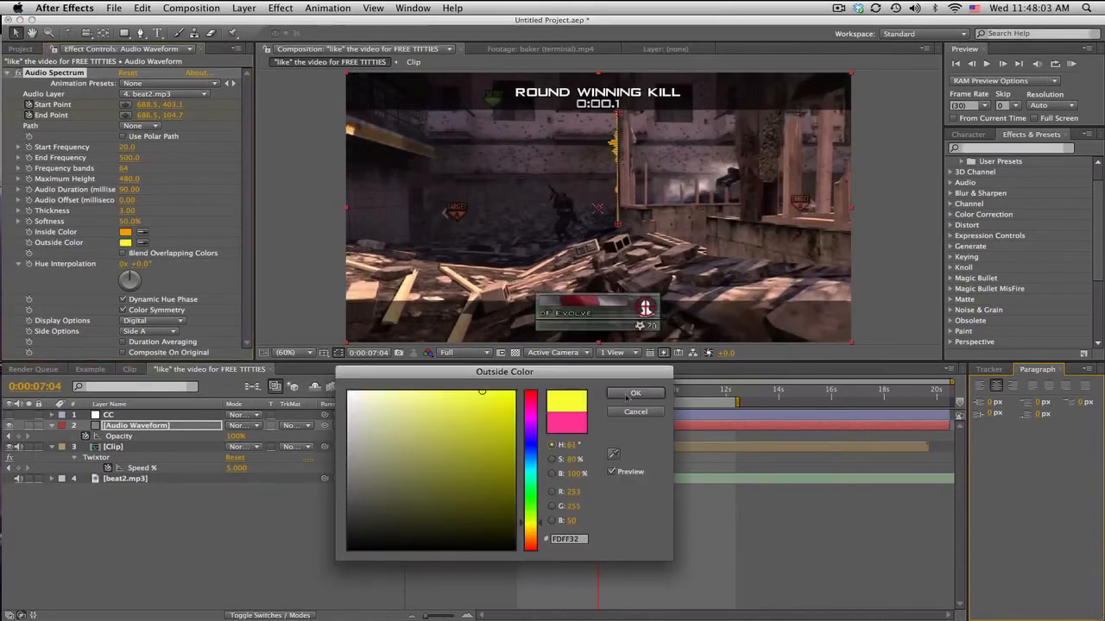
click(635, 393)
Step: Set the Audio Waveform layer's blending mode to Add and scrub back to 0:00:05:27 to check it
click(243, 426)
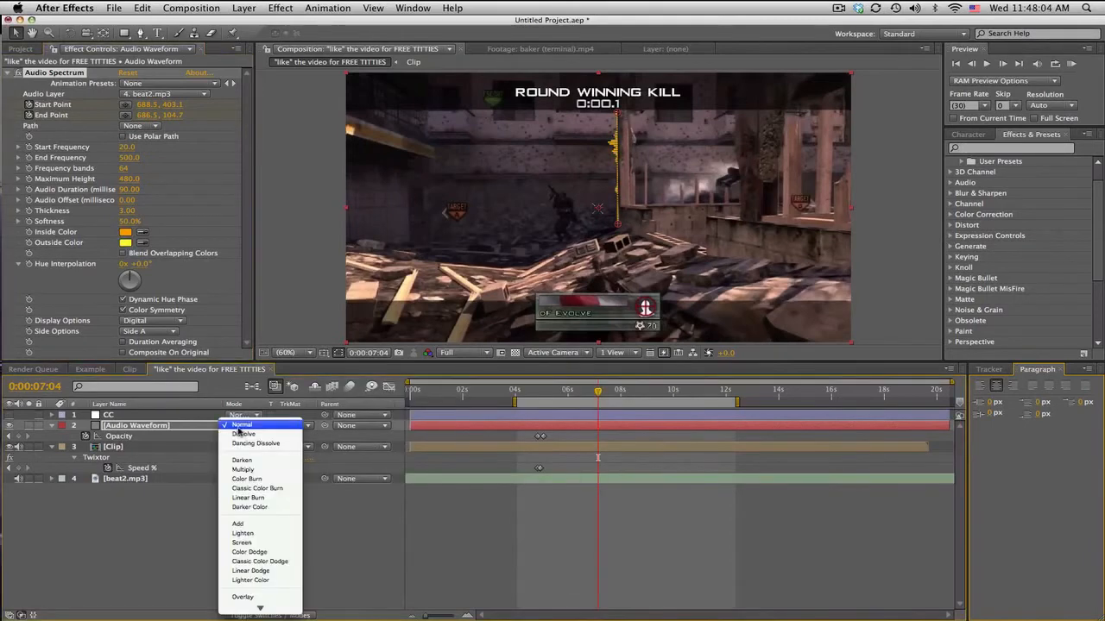
click(239, 524)
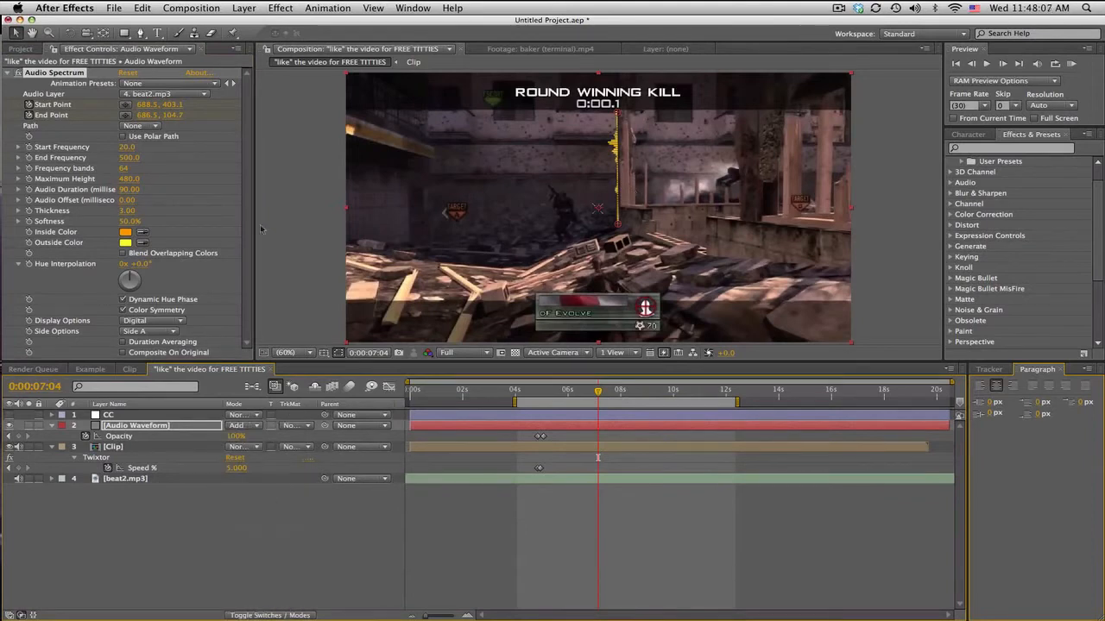
click(566, 394)
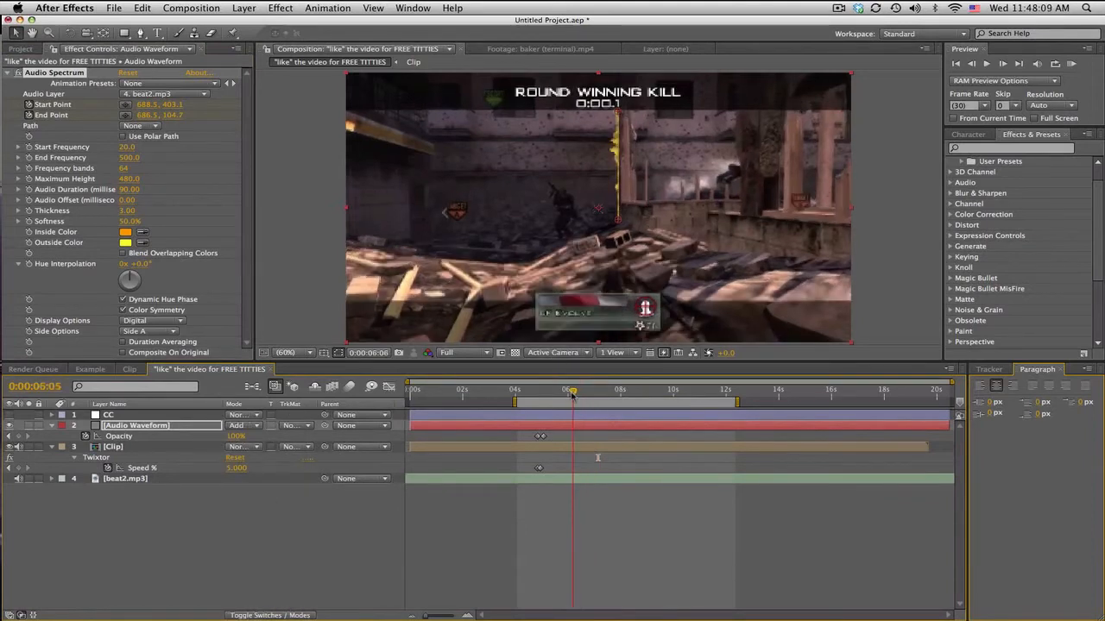
drag(566, 397, 565, 397)
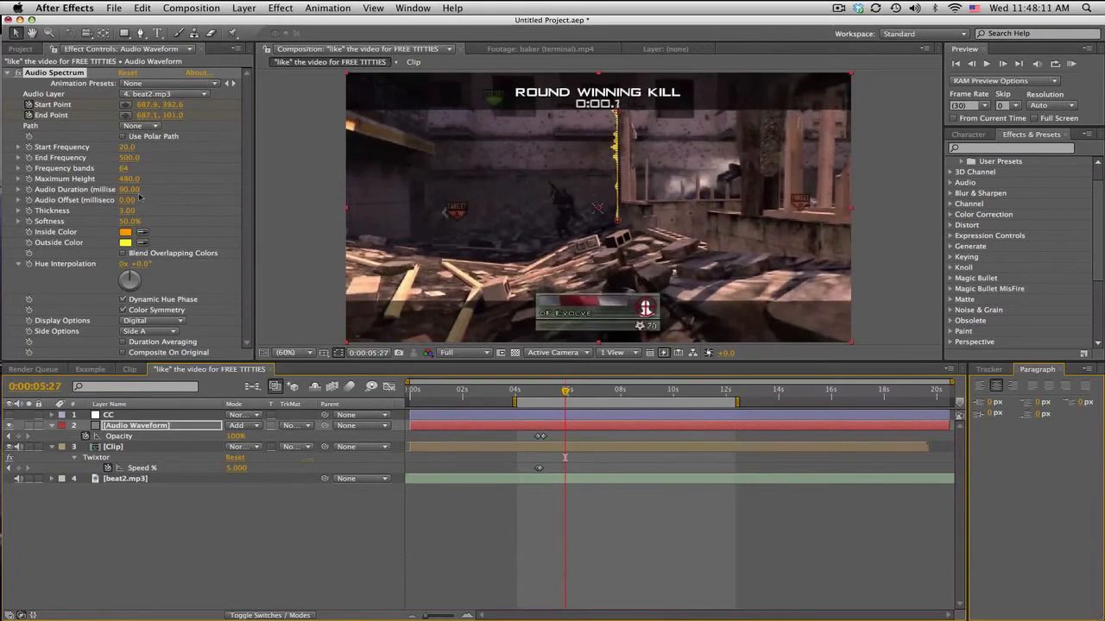
Step: Set the Audio Spectrum's Maximum Height to 1500, checking the taller bars at 0:00:08:08
drag(129, 179, 296, 187)
drag(566, 391, 628, 393)
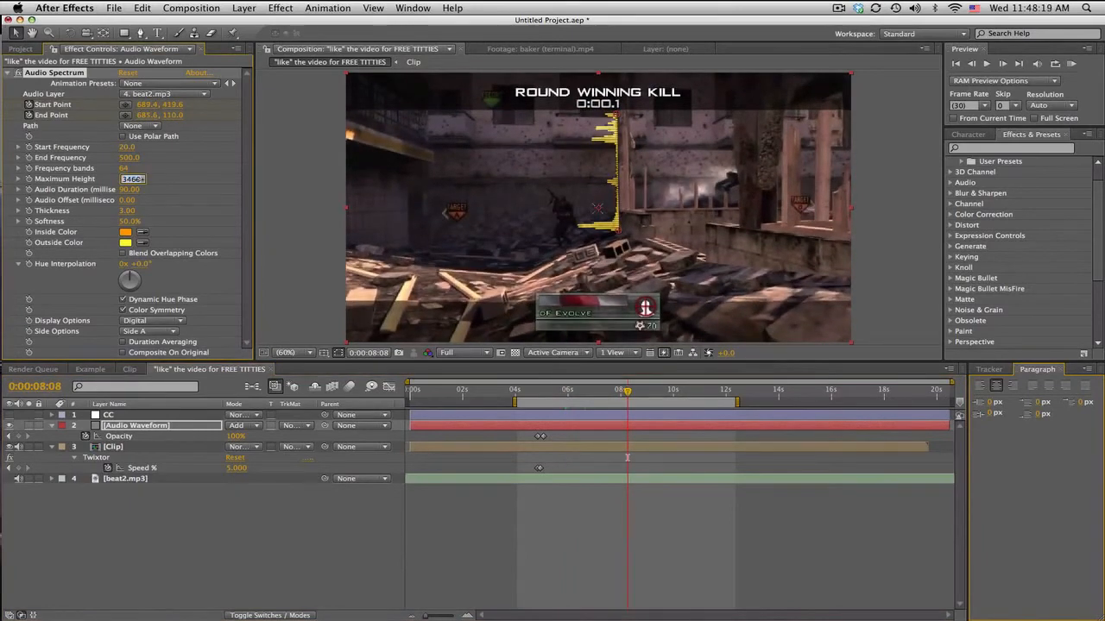
text(1500)
key(Return)
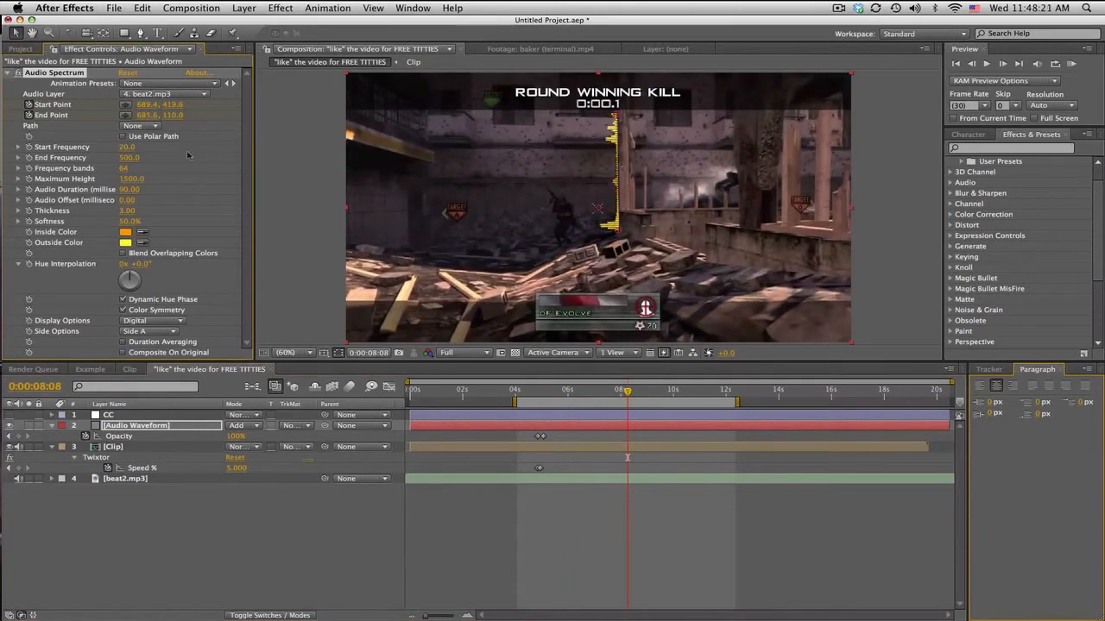
Step: Set the spectrum's Frequency bands to 79 and Softness to 100%, checking the look at several points in the clip
drag(122, 168, 305, 166)
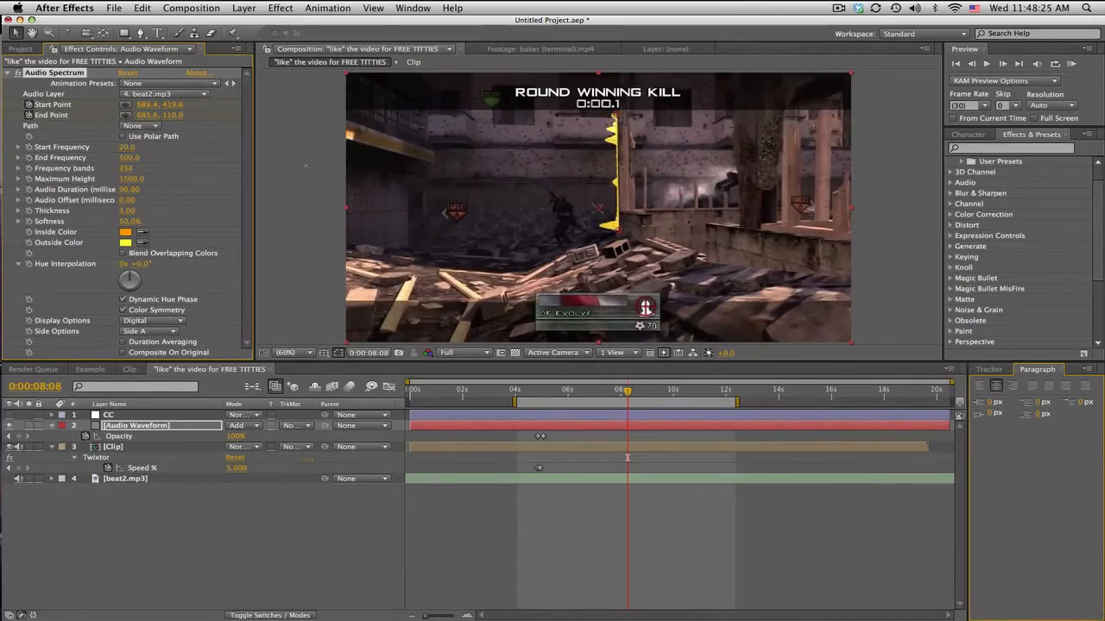
drag(443, 166, 135, 178)
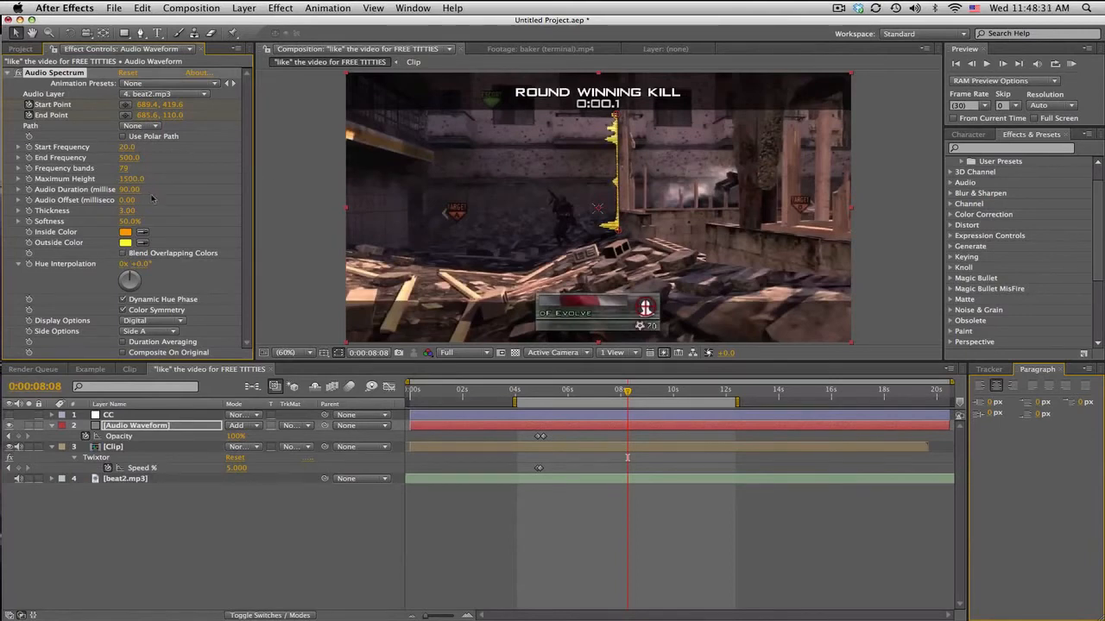
drag(629, 392, 662, 393)
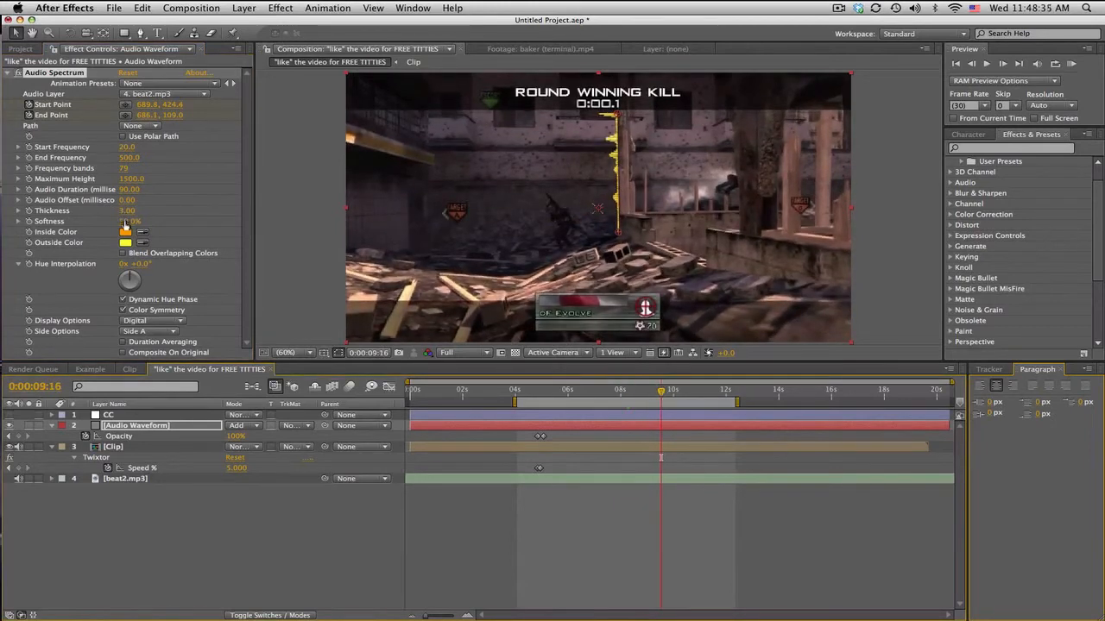
drag(128, 222, 151, 222)
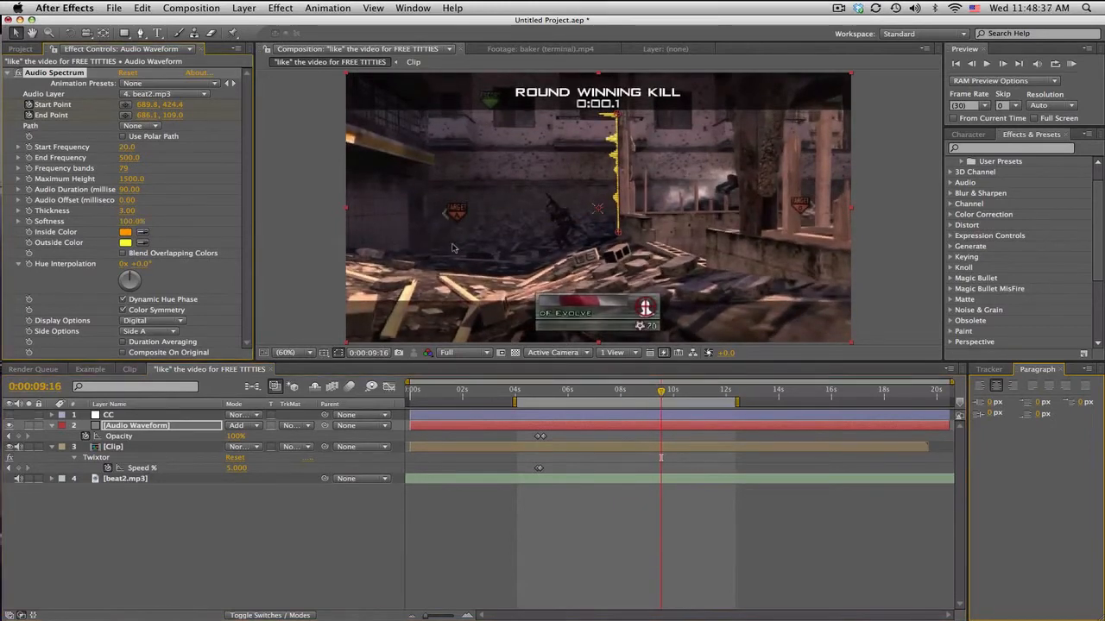
click(707, 393)
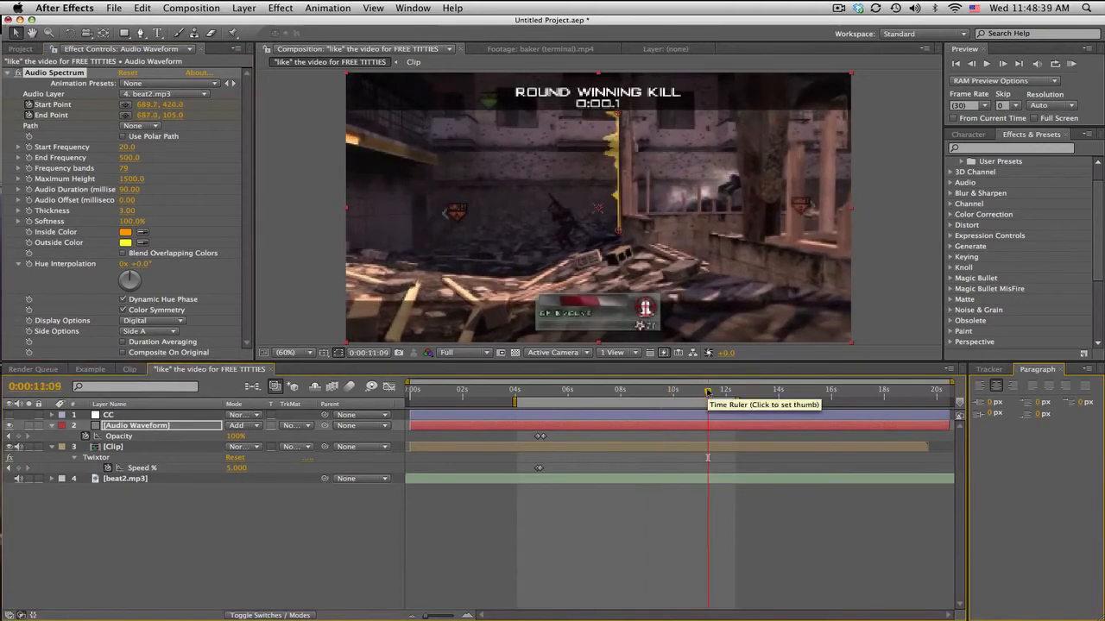
click(578, 392)
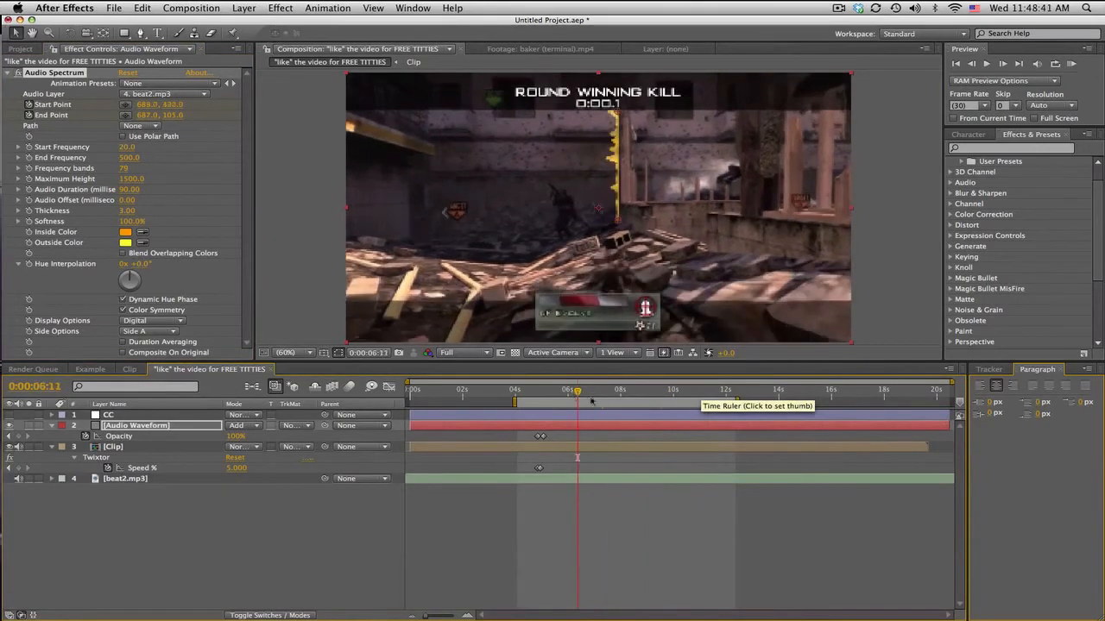
Step: Switch the spectrum's Display Options to Analog lines and start a RAM preview
click(183, 322)
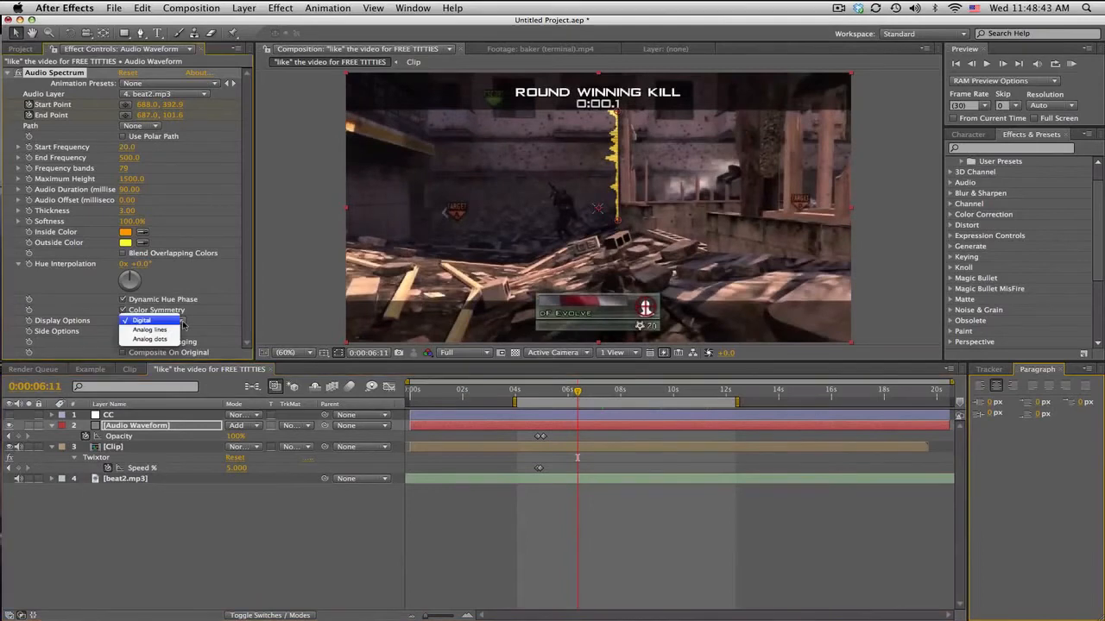
click(177, 331)
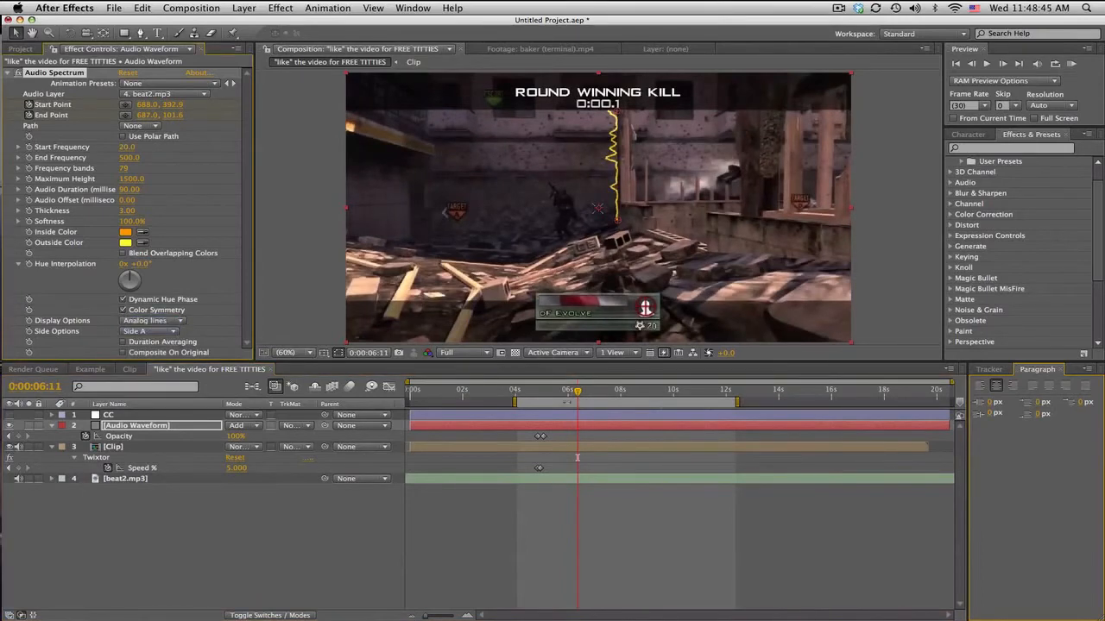
drag(584, 395, 681, 393)
click(1072, 64)
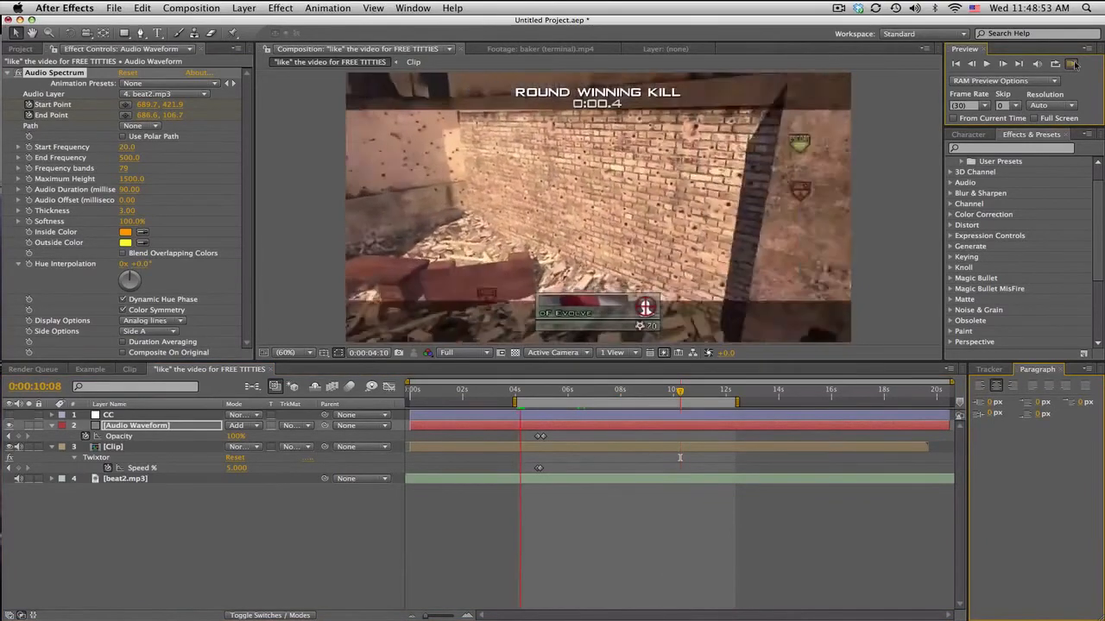
Step: Make the CC layer visible and set the Audio Spectrum's Hue Interpolation to -60°
click(9, 416)
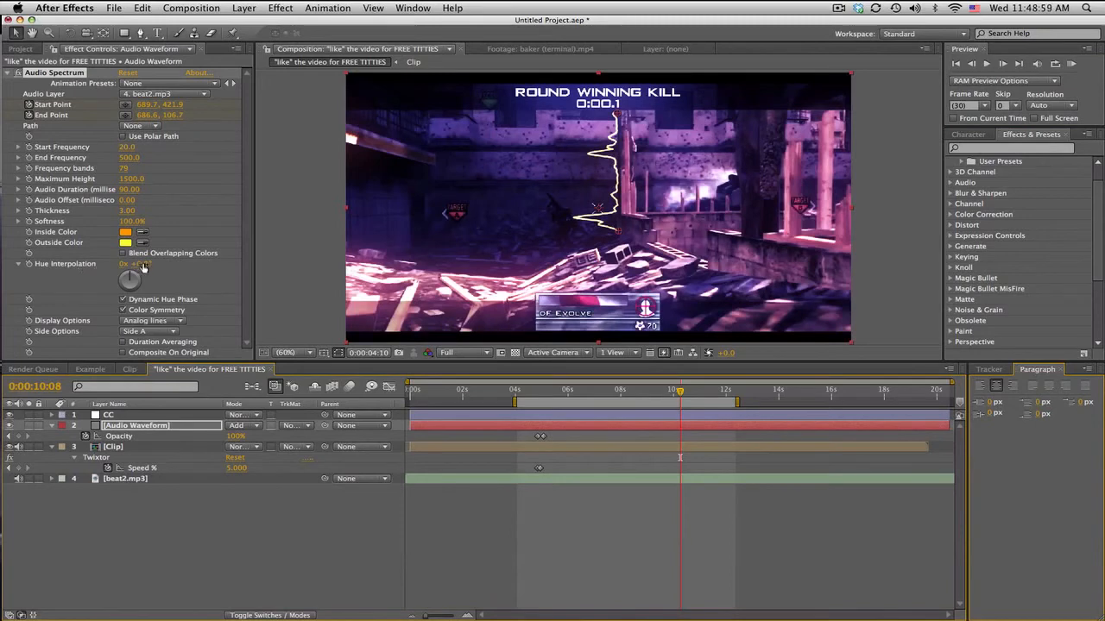
drag(139, 264, 93, 307)
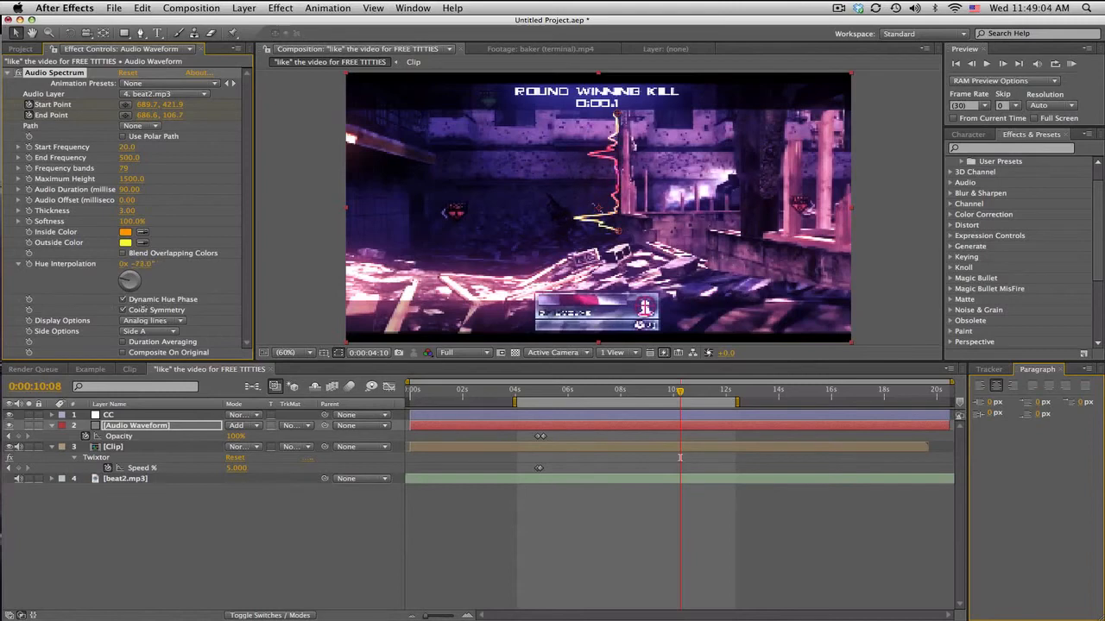
Step: RAM-preview the work area and examine the color-corrected spectrum around 0:00:06:00 to 0:00:06:25
click(1076, 68)
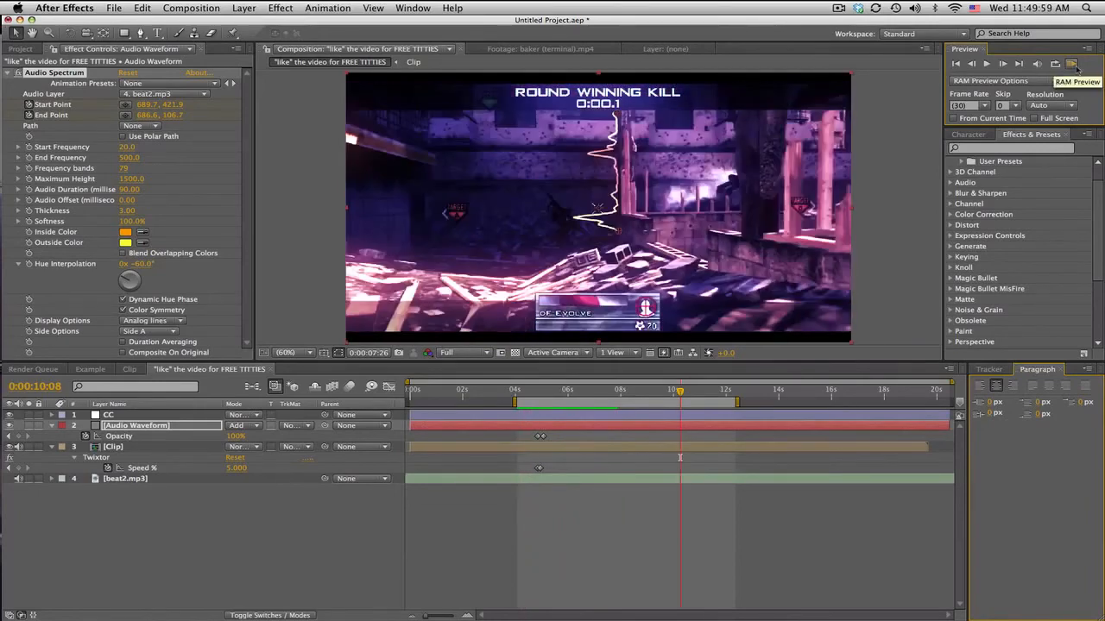
click(589, 391)
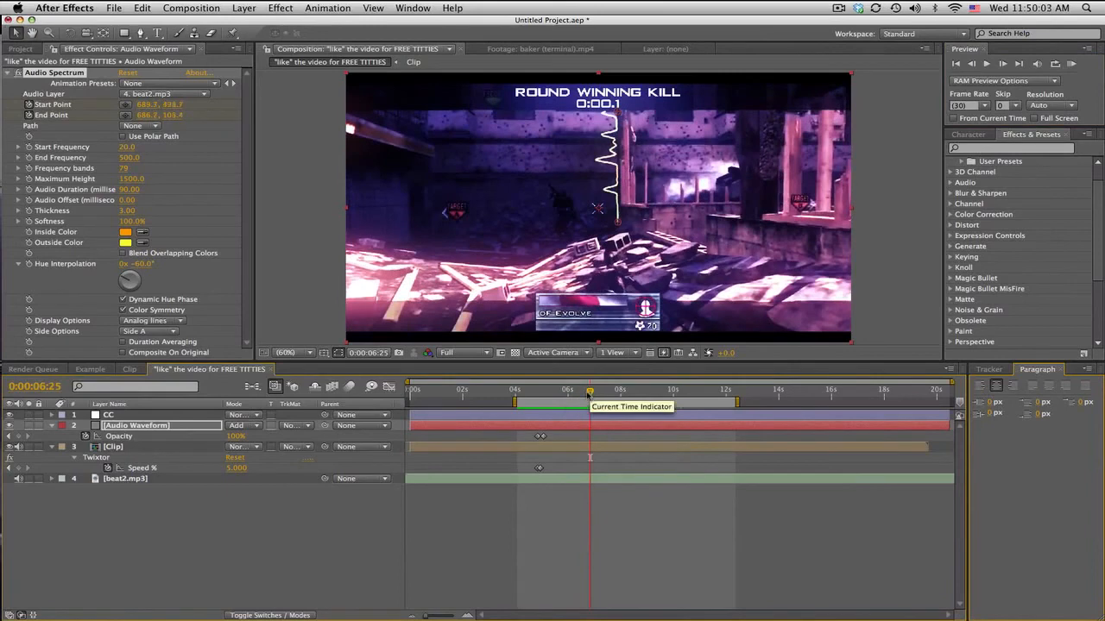